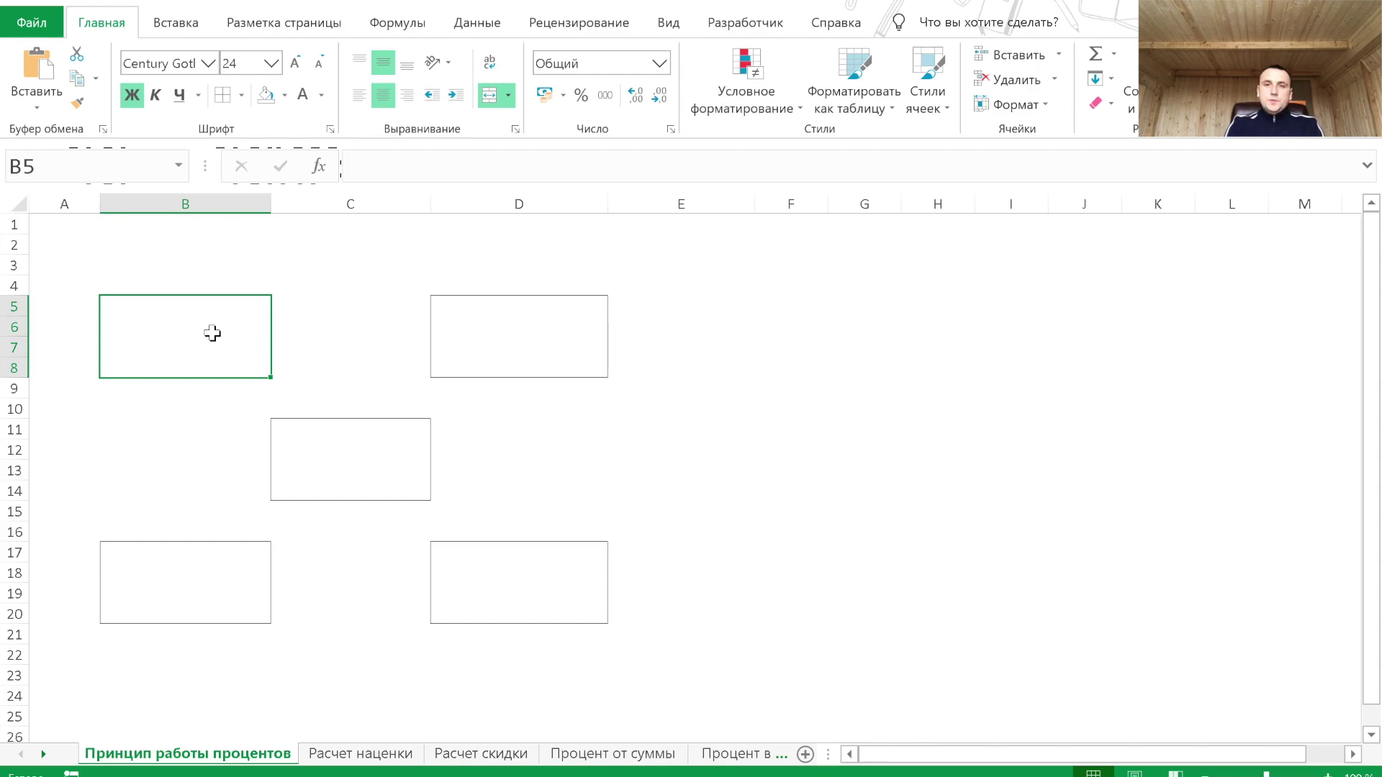
Step: Enter 0,1 in merged cell B5 and 10 (as 10%) in cell D5
{"action": "type", "text": "0"}
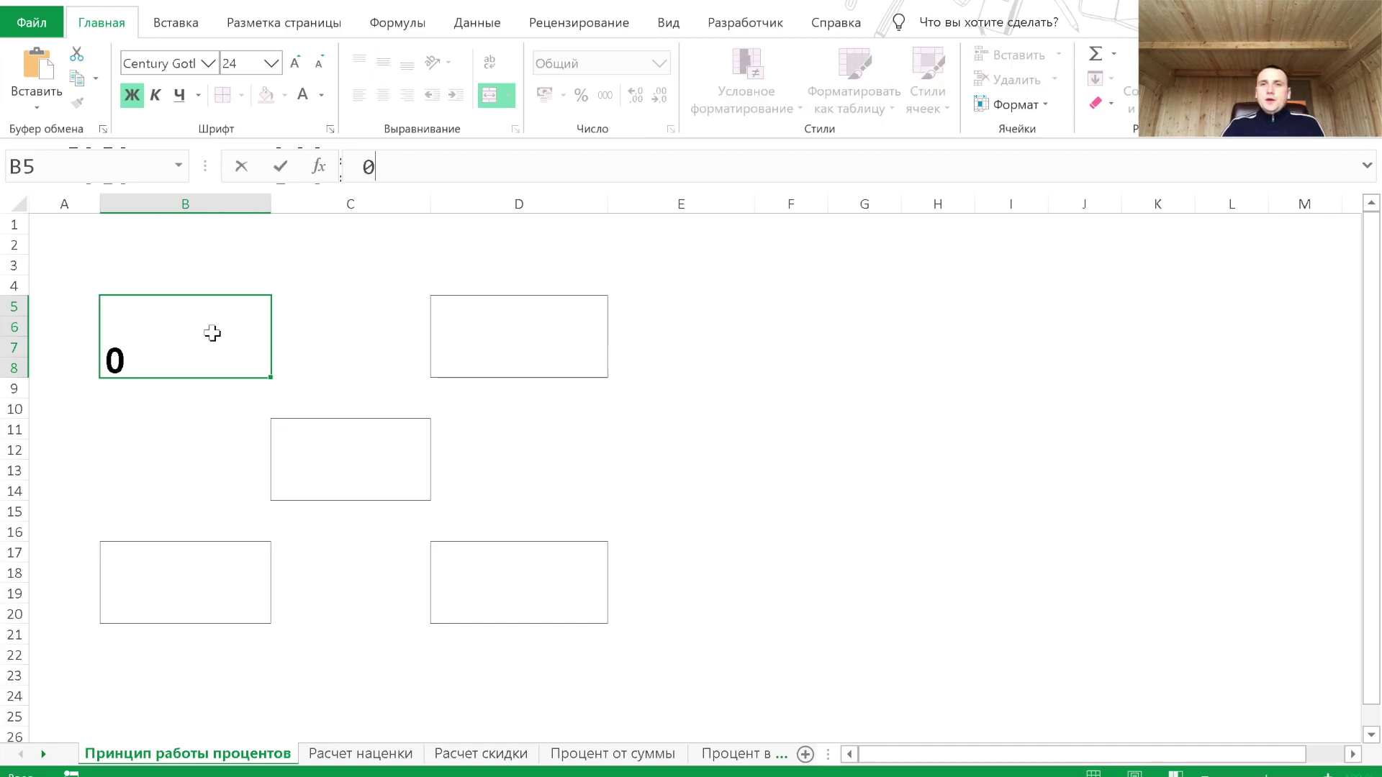
{"action": "type", "text": "?1"}
{"action": "key", "text": "BackSpace"}
{"action": "key", "text": "BackSpace"}
{"action": "type", "text": ",1"}
{"action": "key", "text": "Tab"}
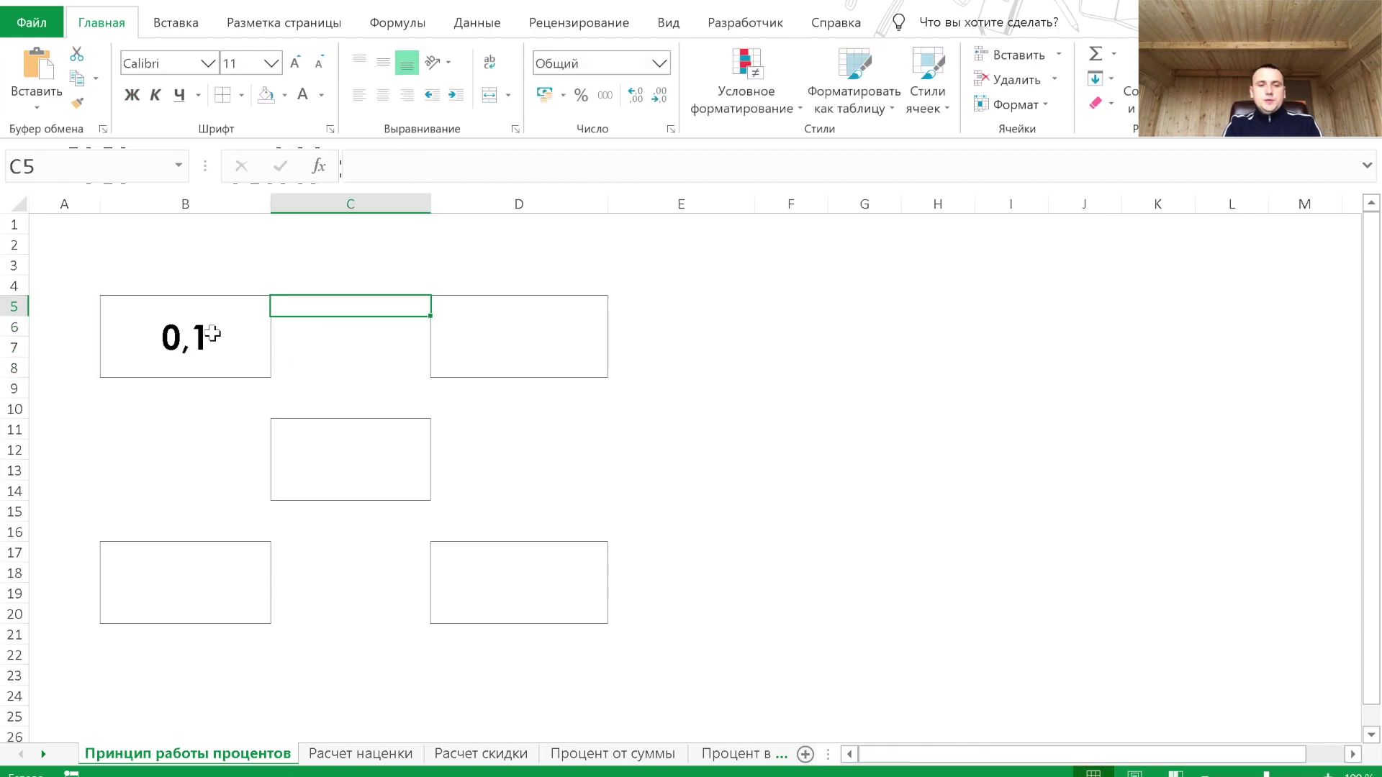
{"action": "key", "text": "Tab"}
{"action": "type", "text": "1"}
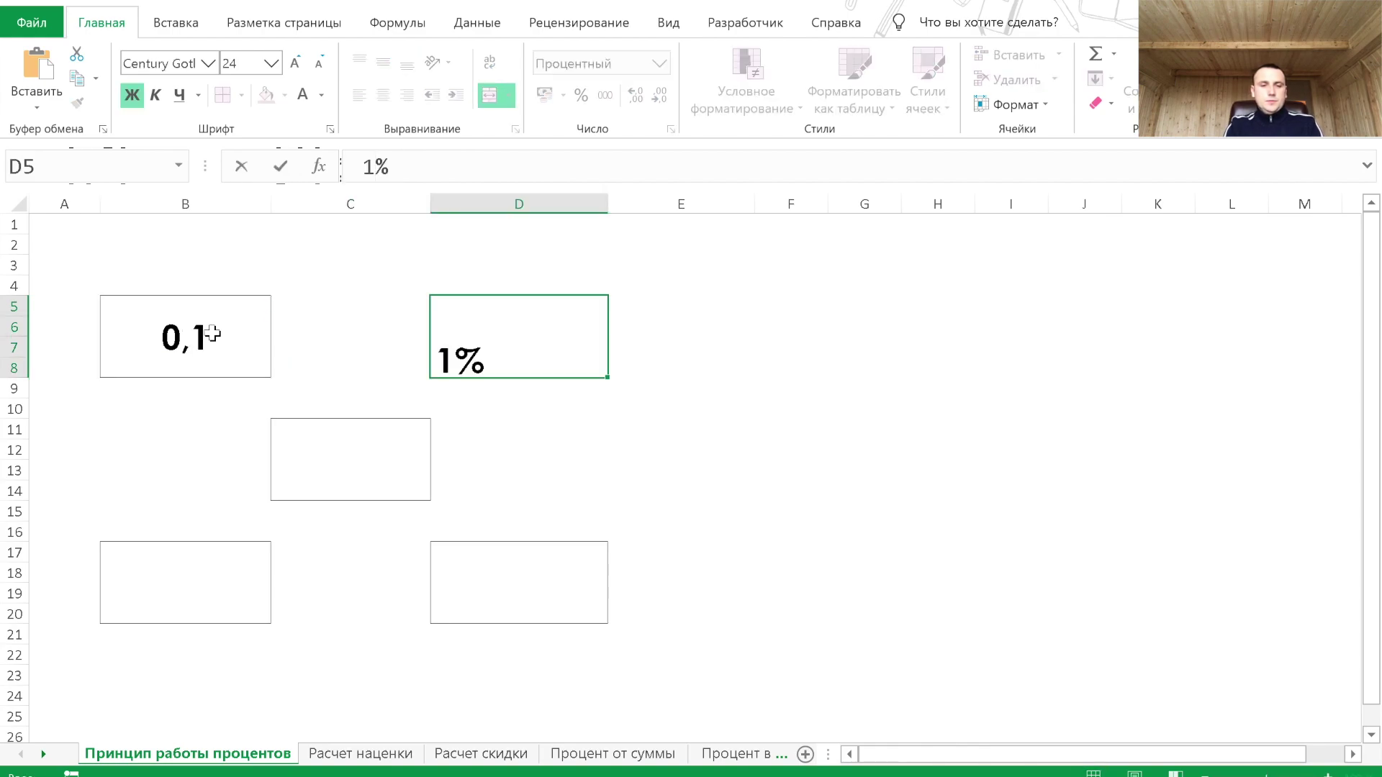
{"action": "type", "text": "0"}
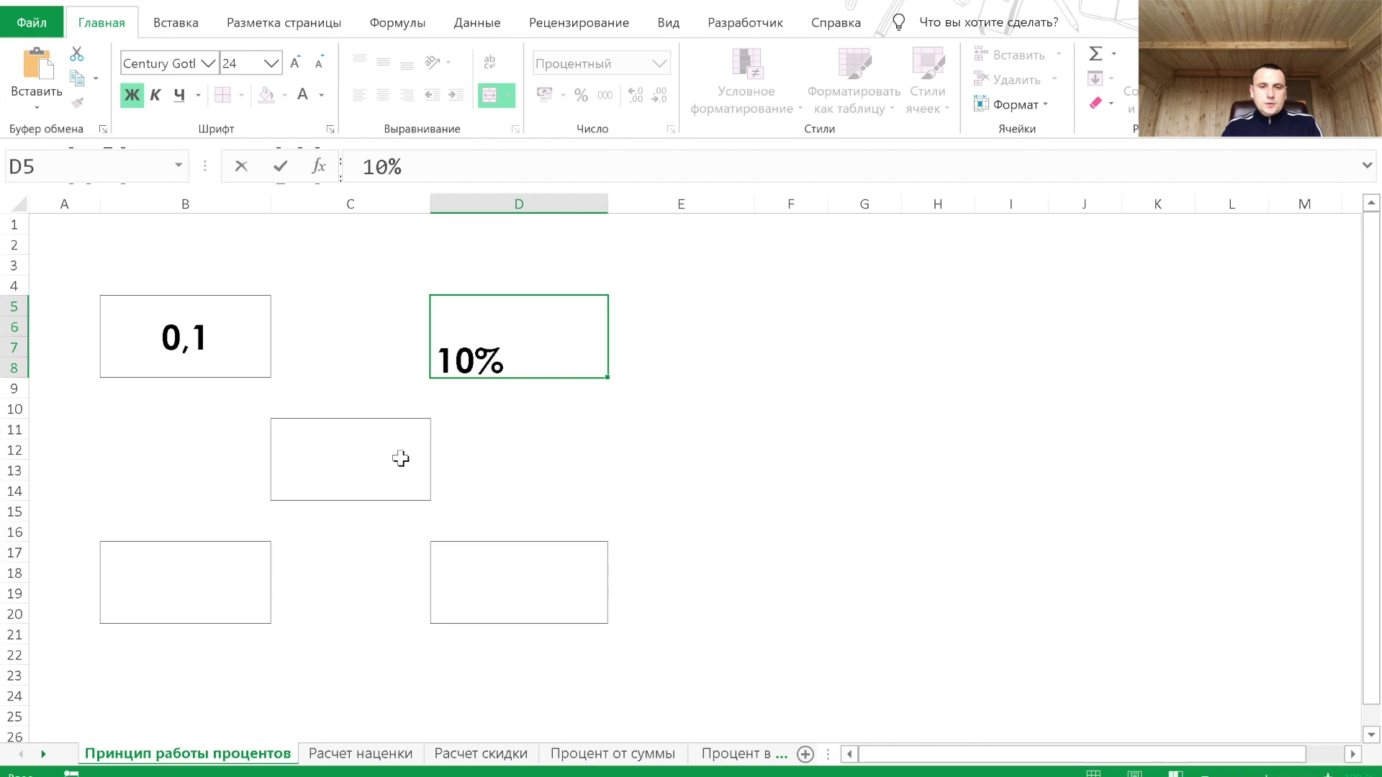
Step: Enter =B5=D5 in merged cell C11 so it returns ИСТИНА
{"action": "left_click", "coordinate": [394, 459]}
{"action": "type", "text": "="}
{"action": "key", "text": "Left"}
{"action": "key", "text": "Left"}
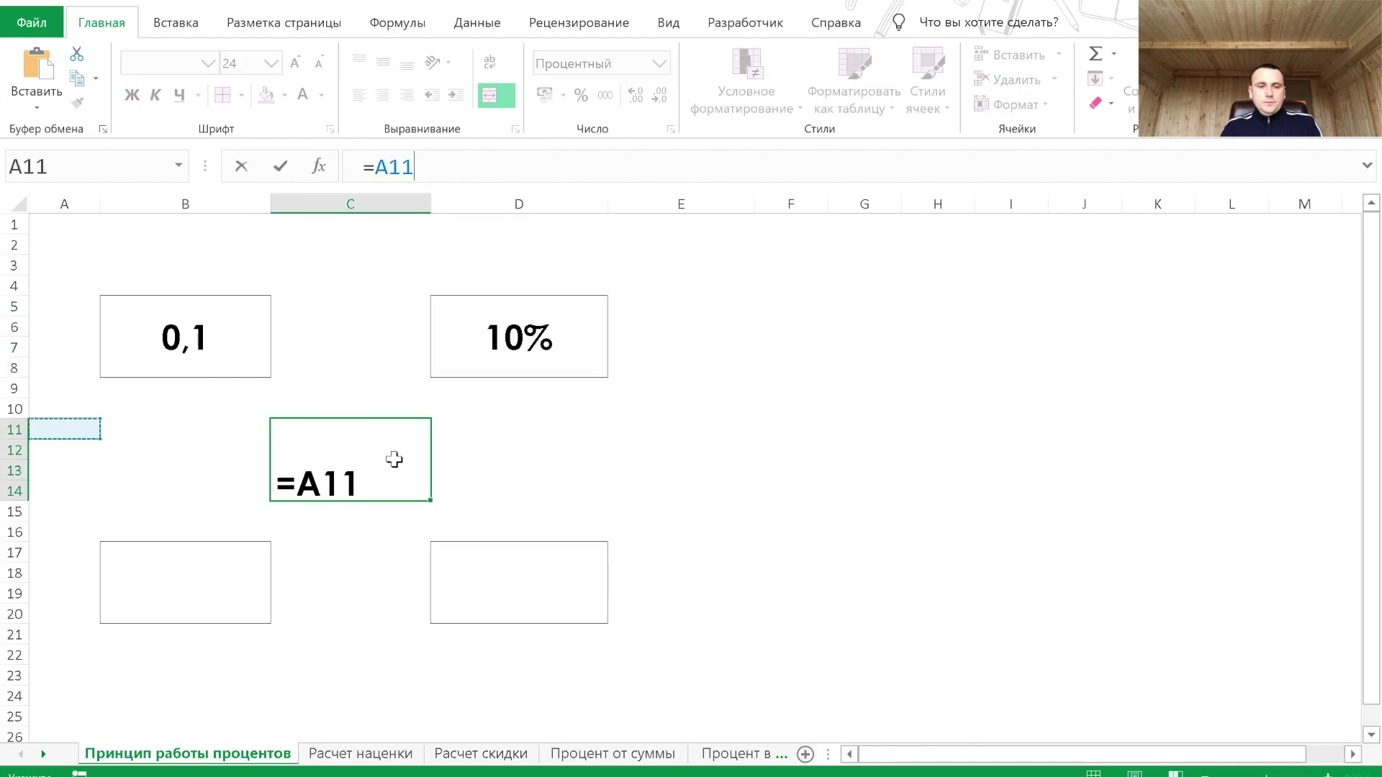
{"action": "key", "text": "Up"}
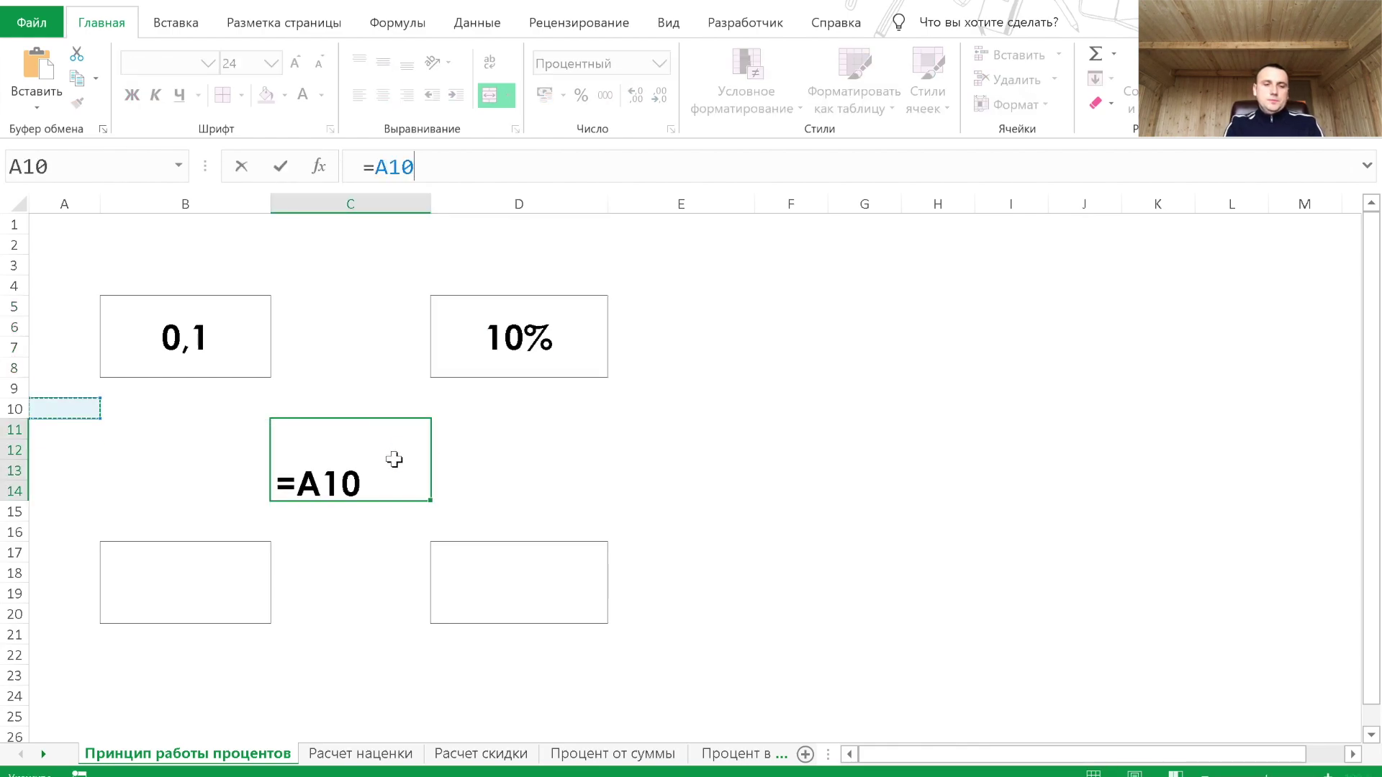
{"action": "key", "text": "Up"}
{"action": "key", "text": "Up"}
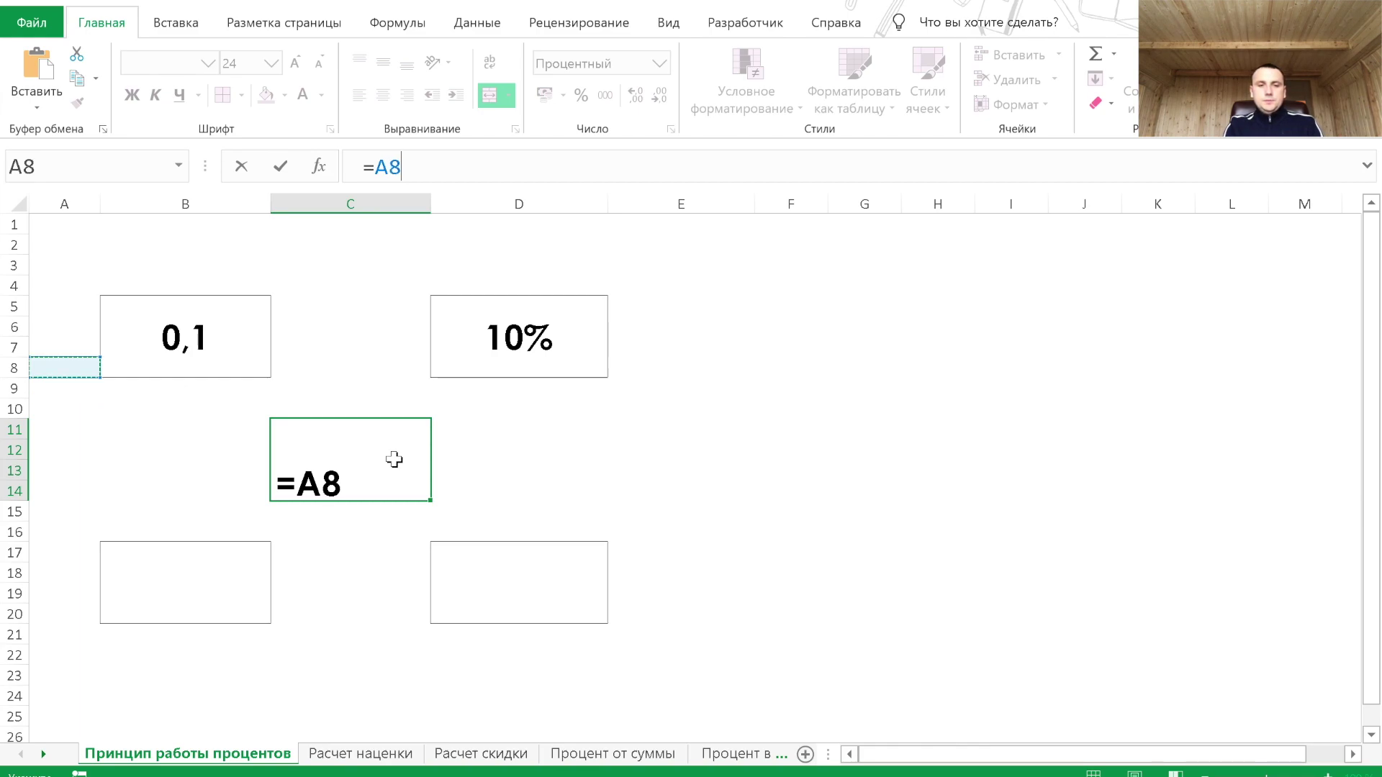
{"action": "key", "text": "Right"}
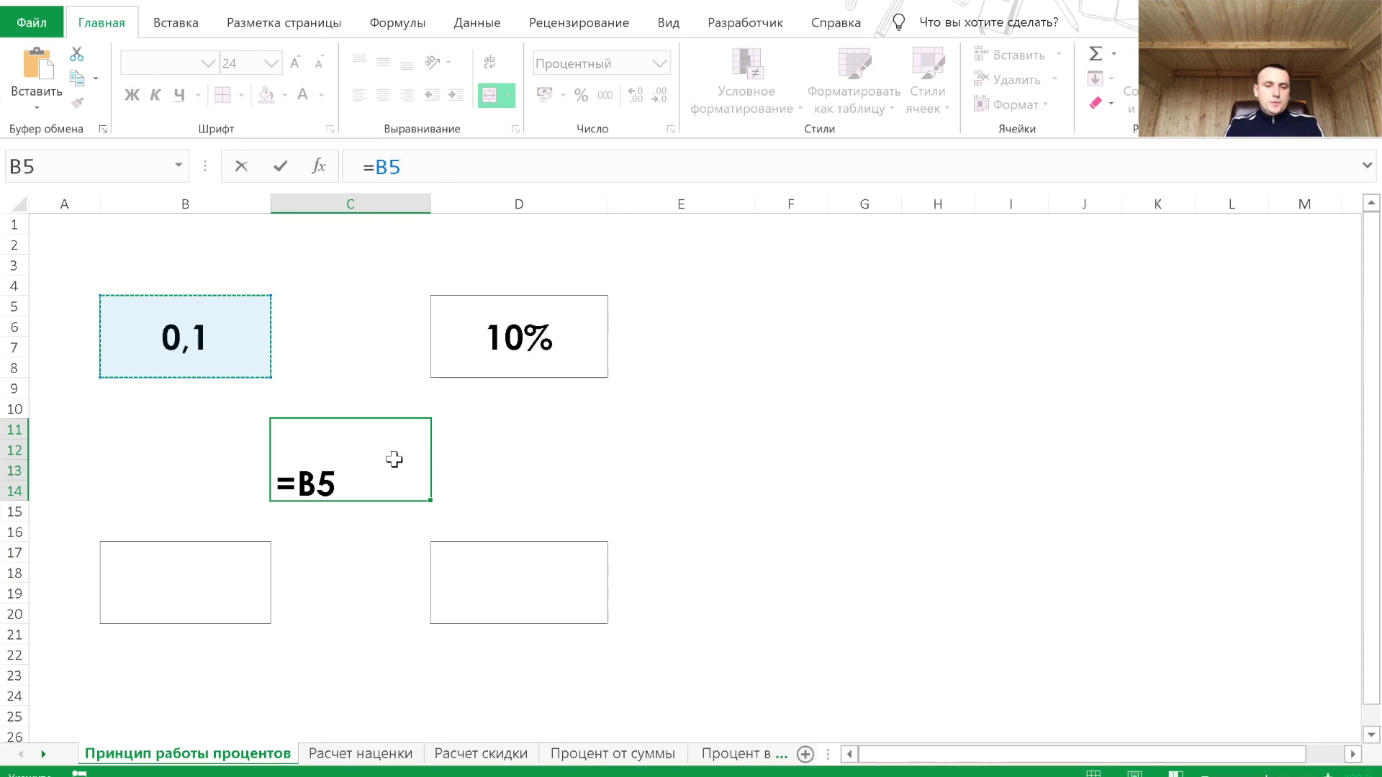
{"action": "type", "text": "="}
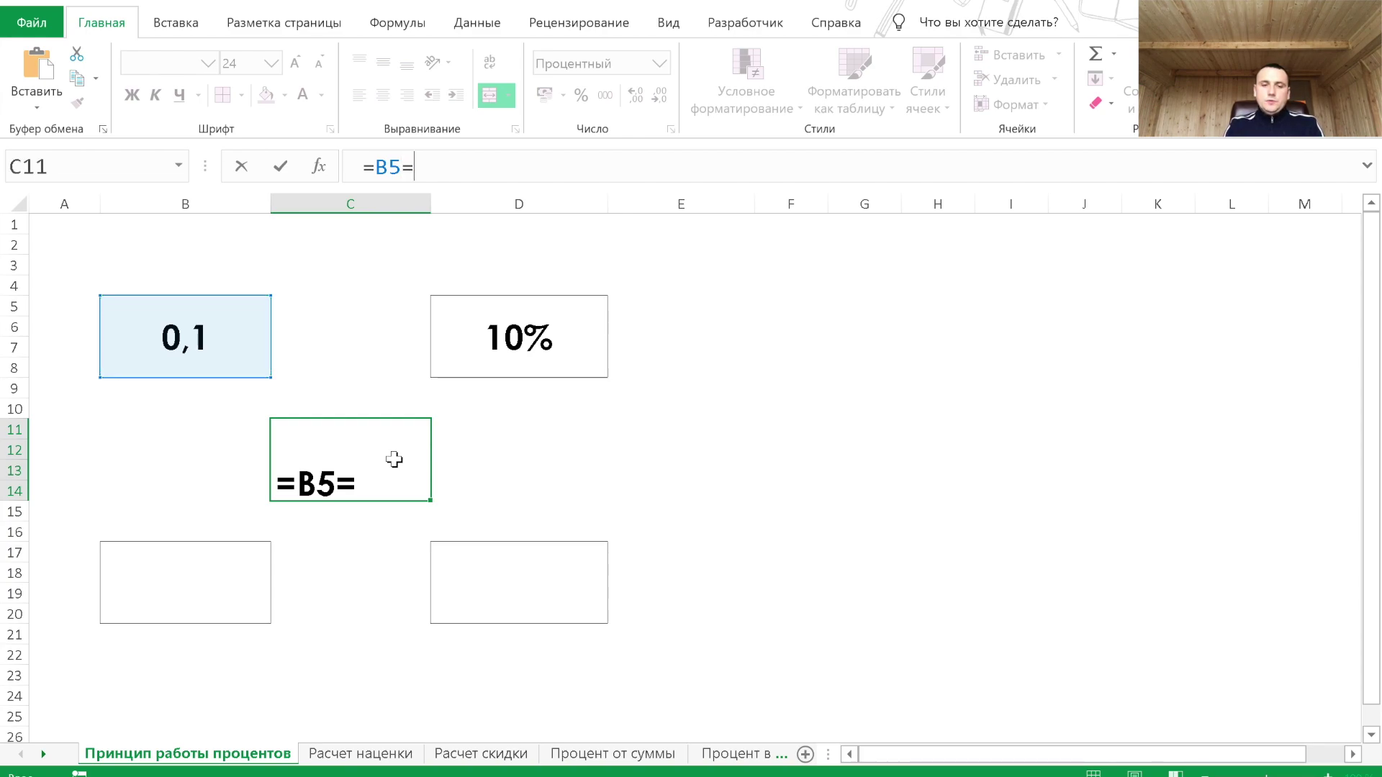
{"action": "key", "text": "Up"}
{"action": "key", "text": "Right"}
{"action": "key", "text": "Up"}
{"action": "key", "text": "Up"}
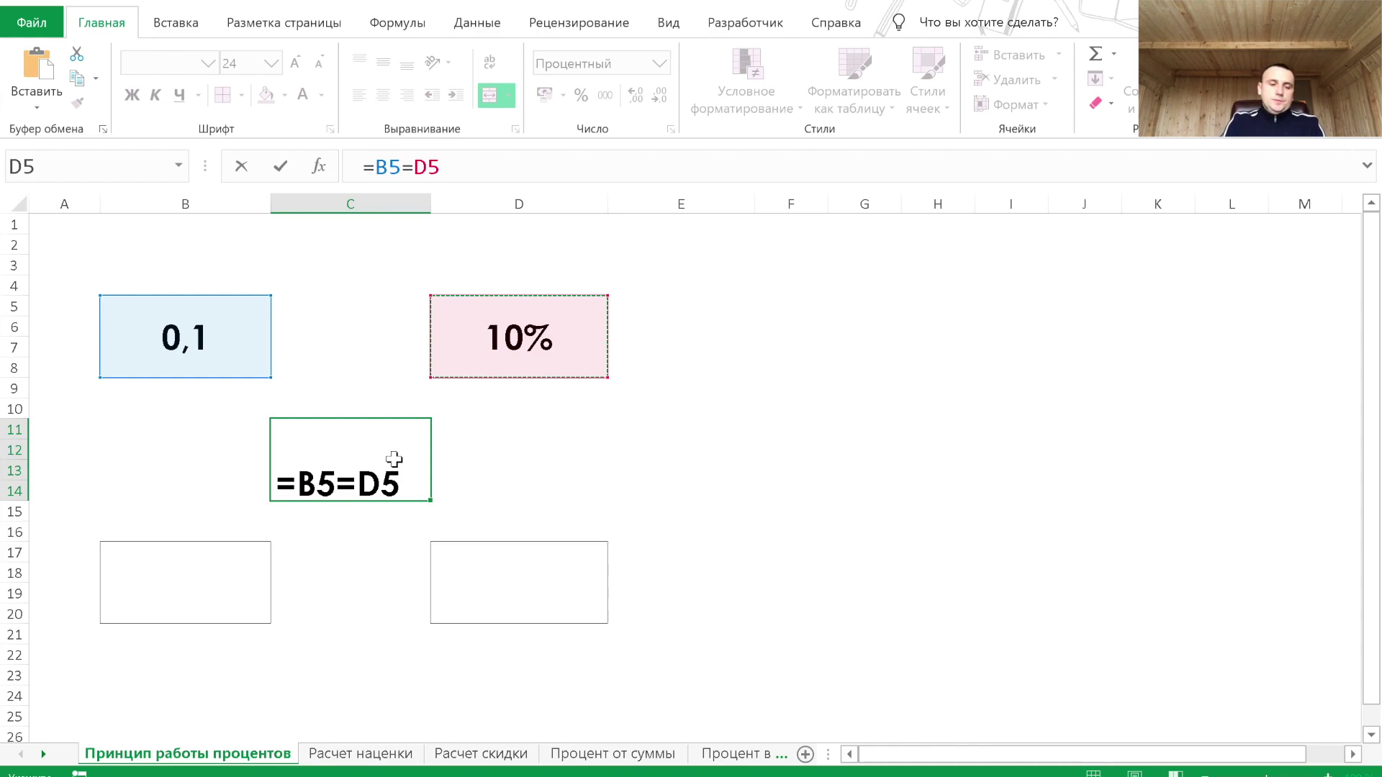
{"action": "key", "text": "Return"}
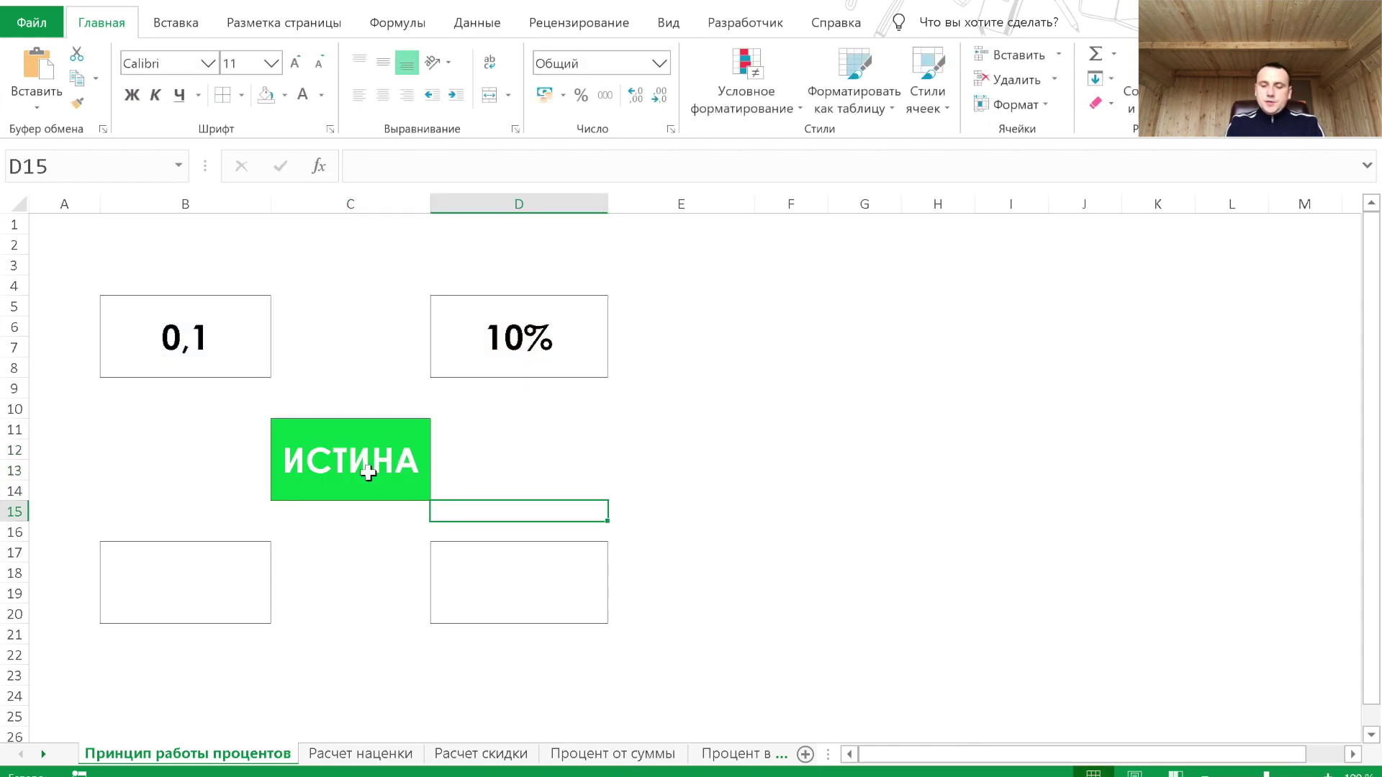
{"action": "left_click", "coordinate": [158, 606]}
Step: Enter 100 in B17 and the formula =B17*B5 in D17
{"action": "type", "text": "1000"}
{"action": "key", "text": "BackSpace"}
{"action": "key", "text": "Tab"}
{"action": "key", "text": "Tab"}
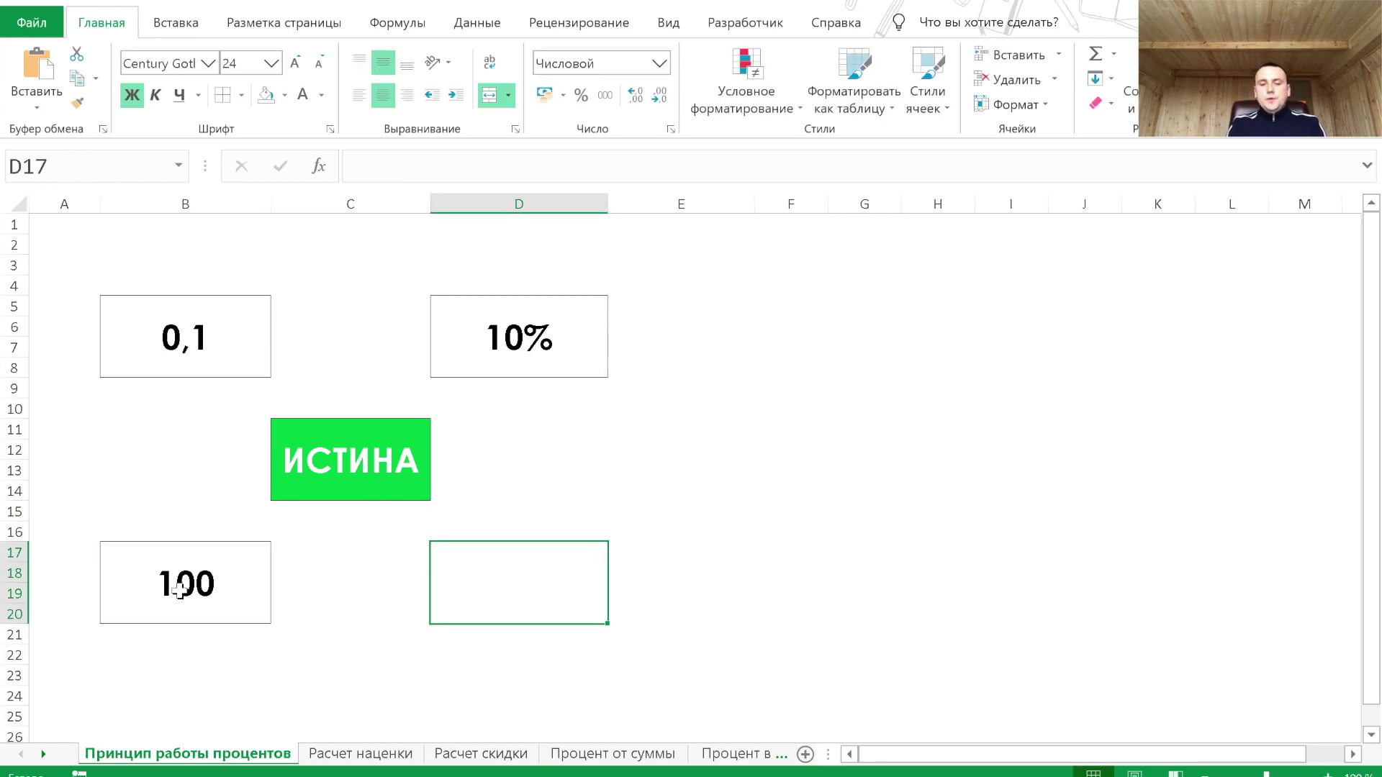
{"action": "type", "text": "="}
{"action": "key", "text": "Left"}
{"action": "key", "text": "Left"}
{"action": "type", "text": "*"}
{"action": "left_click", "coordinate": [198, 337]}
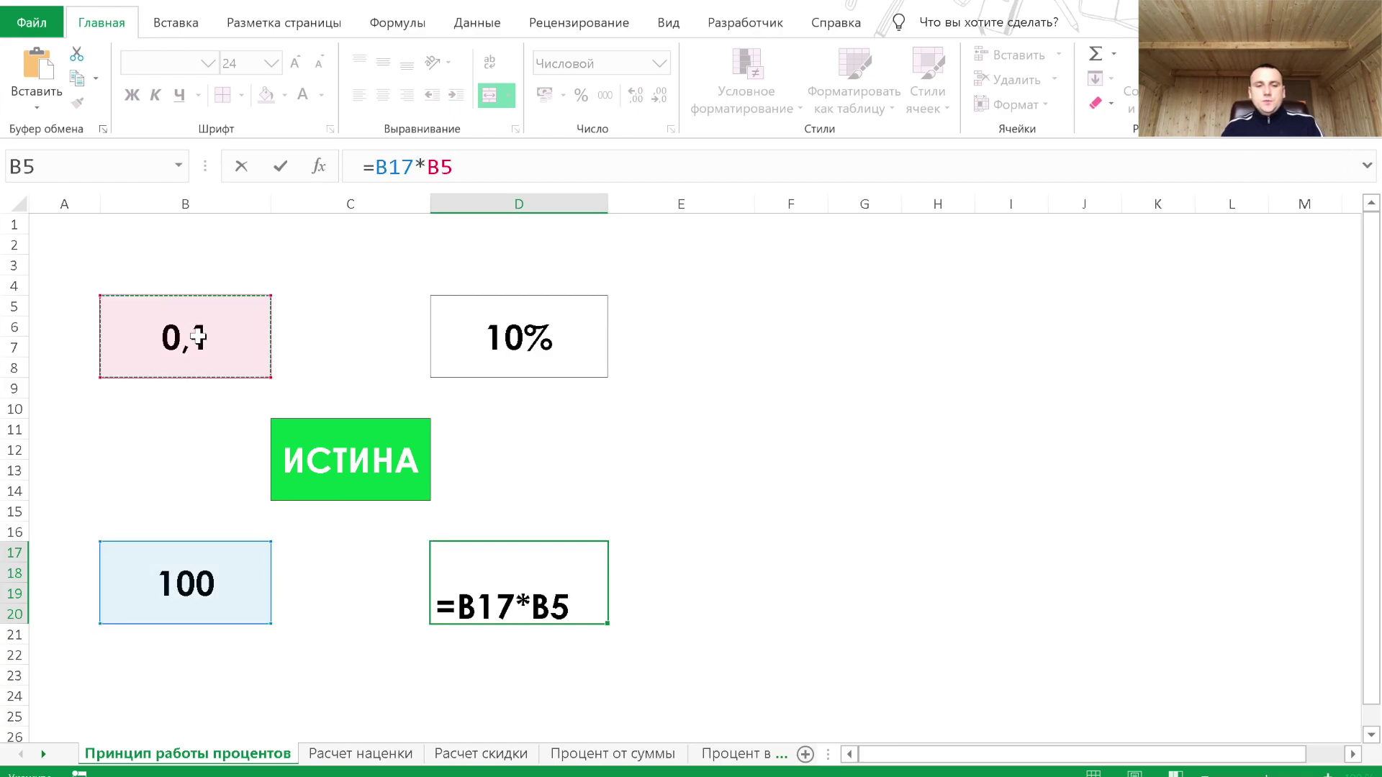
{"action": "key", "text": "Return"}
Step: Correct D17's formula to =B17*D5 so it shows 10
{"action": "key", "text": "Up"}
{"action": "key", "text": "Right"}
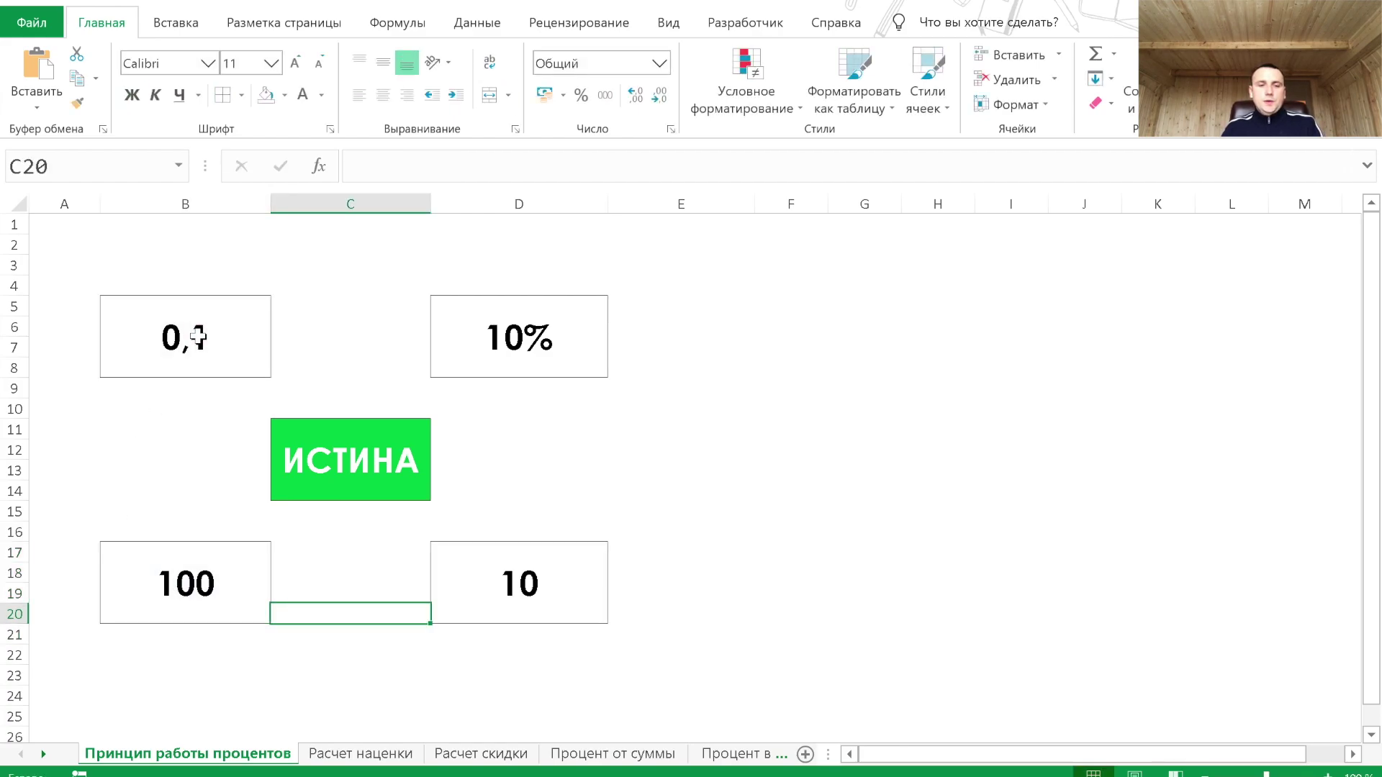
{"action": "key", "text": "Right"}
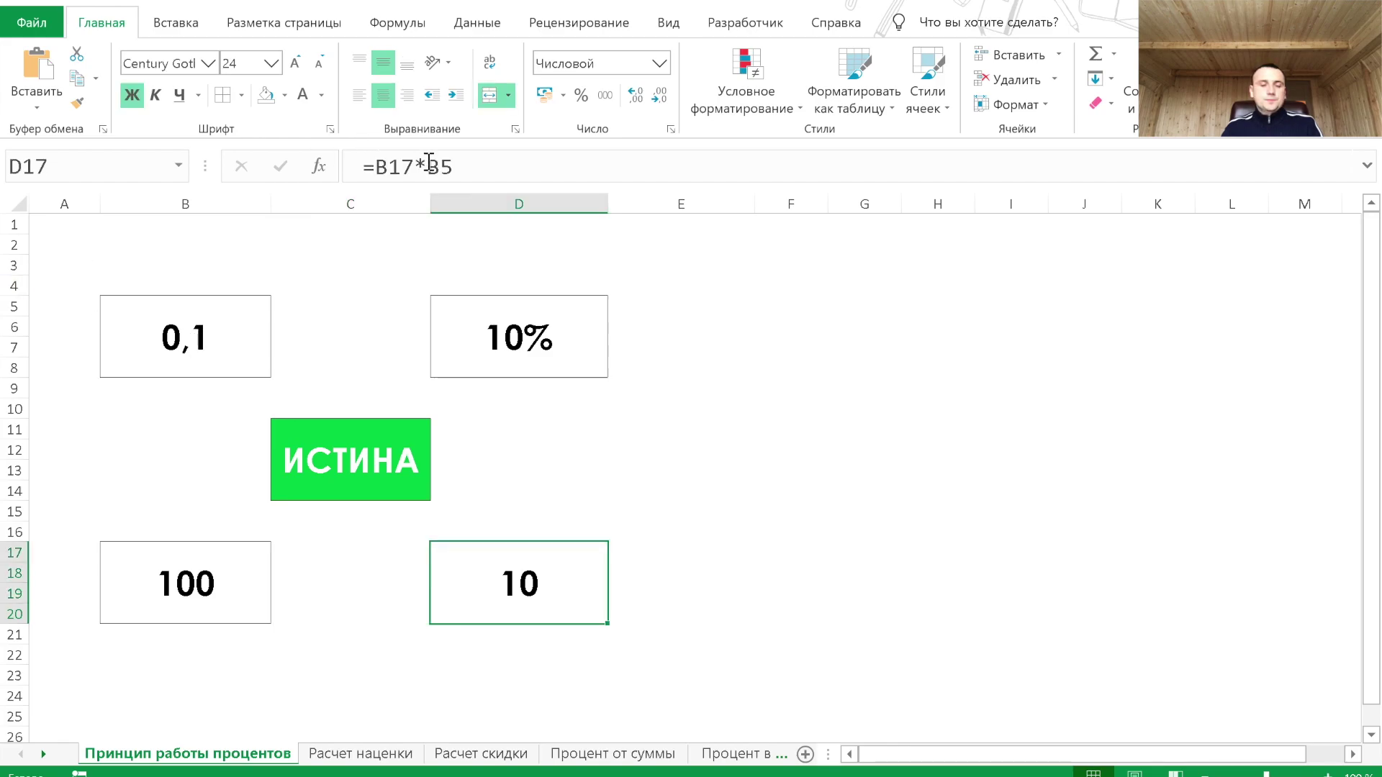
{"action": "double_click", "coordinate": [439, 167]}
{"action": "left_click", "coordinate": [508, 324]}
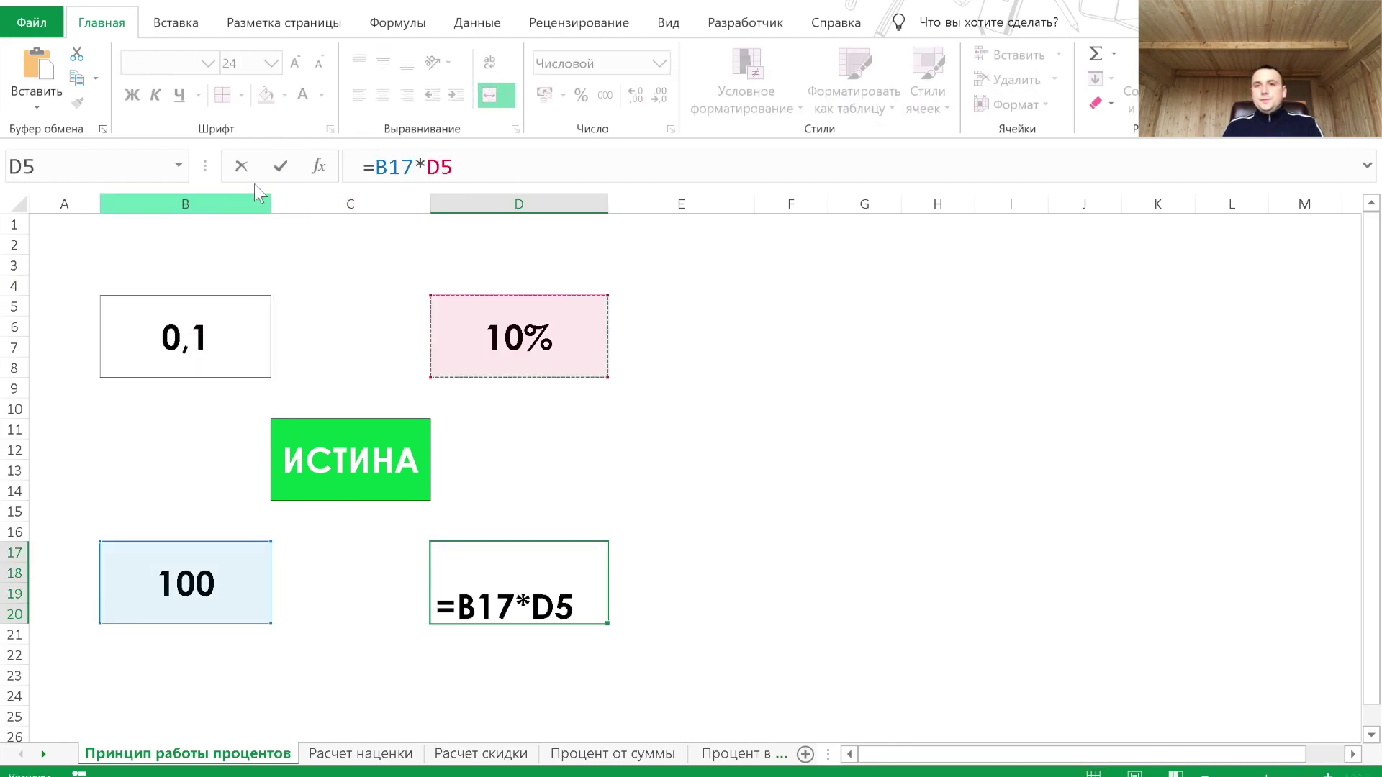
{"action": "left_click", "coordinate": [281, 167]}
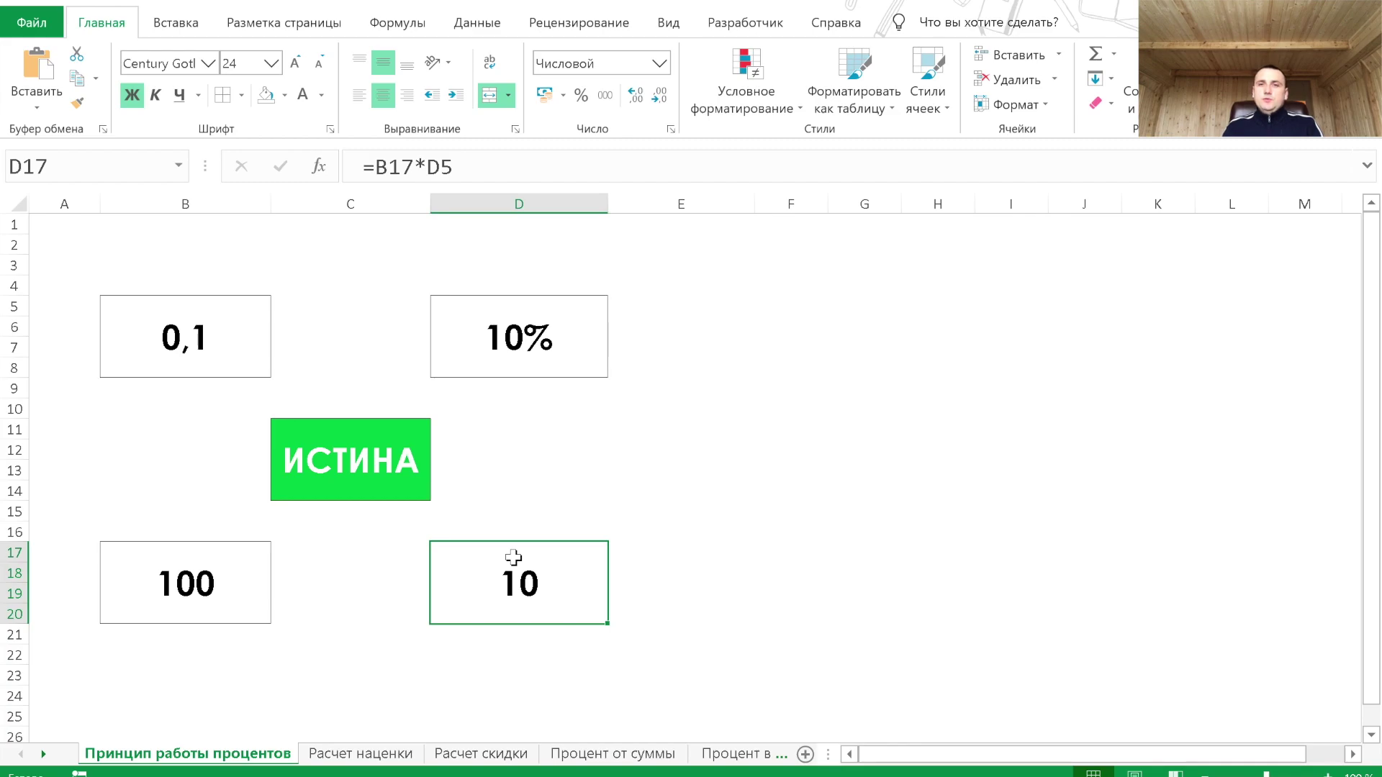
Step: On the Расчет наценки sheet, fill E4:E10 with the markup cost formula =C4*D4+C4
{"action": "left_click", "coordinate": [364, 753]}
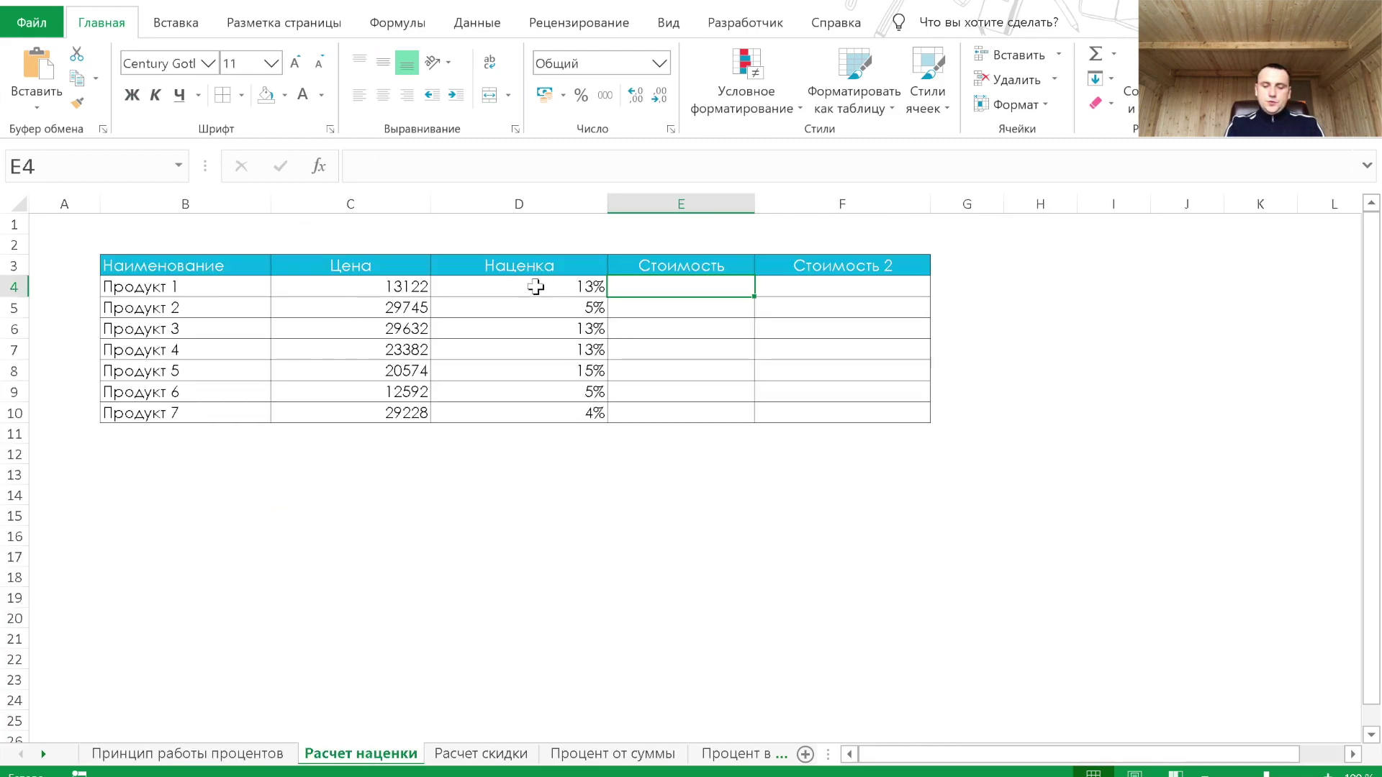
{"action": "type", "text": "="}
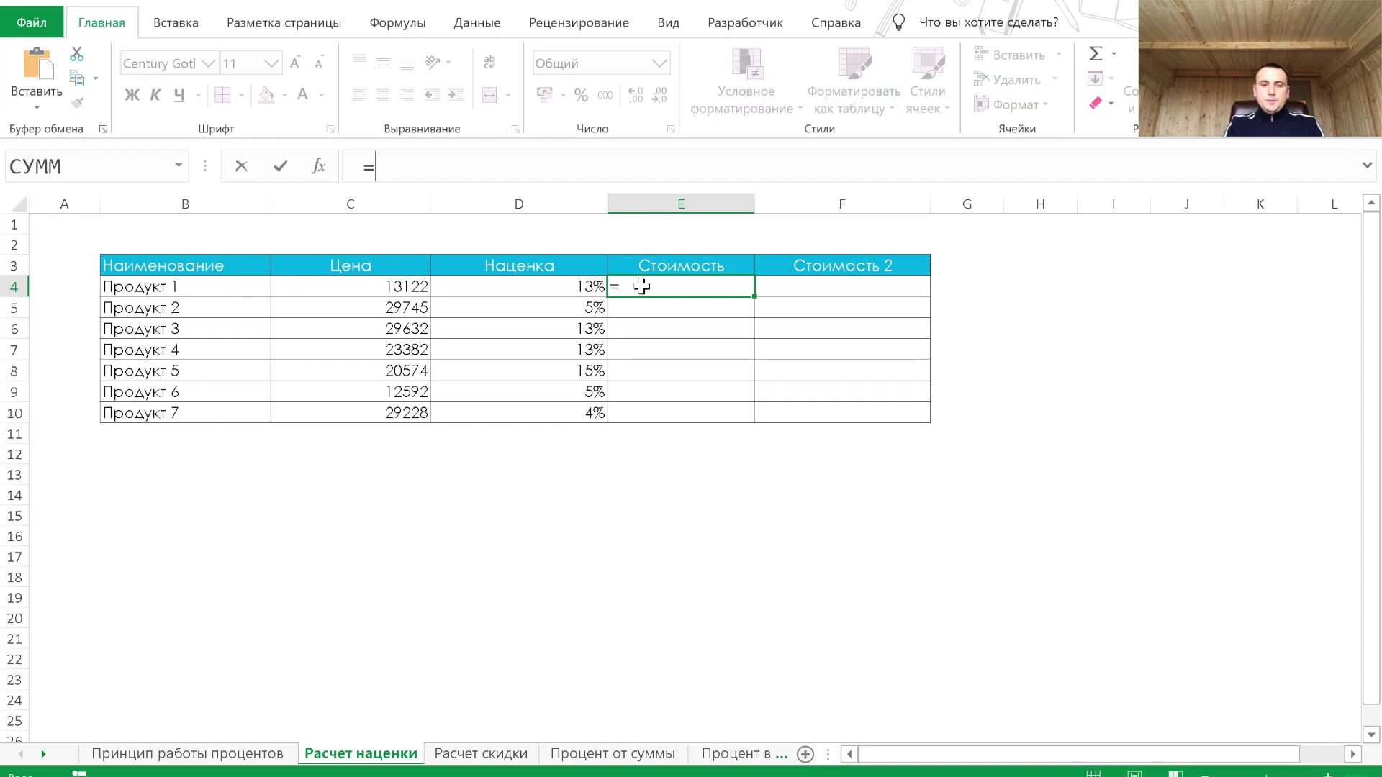
{"action": "key", "text": "Left"}
{"action": "key", "text": "Left"}
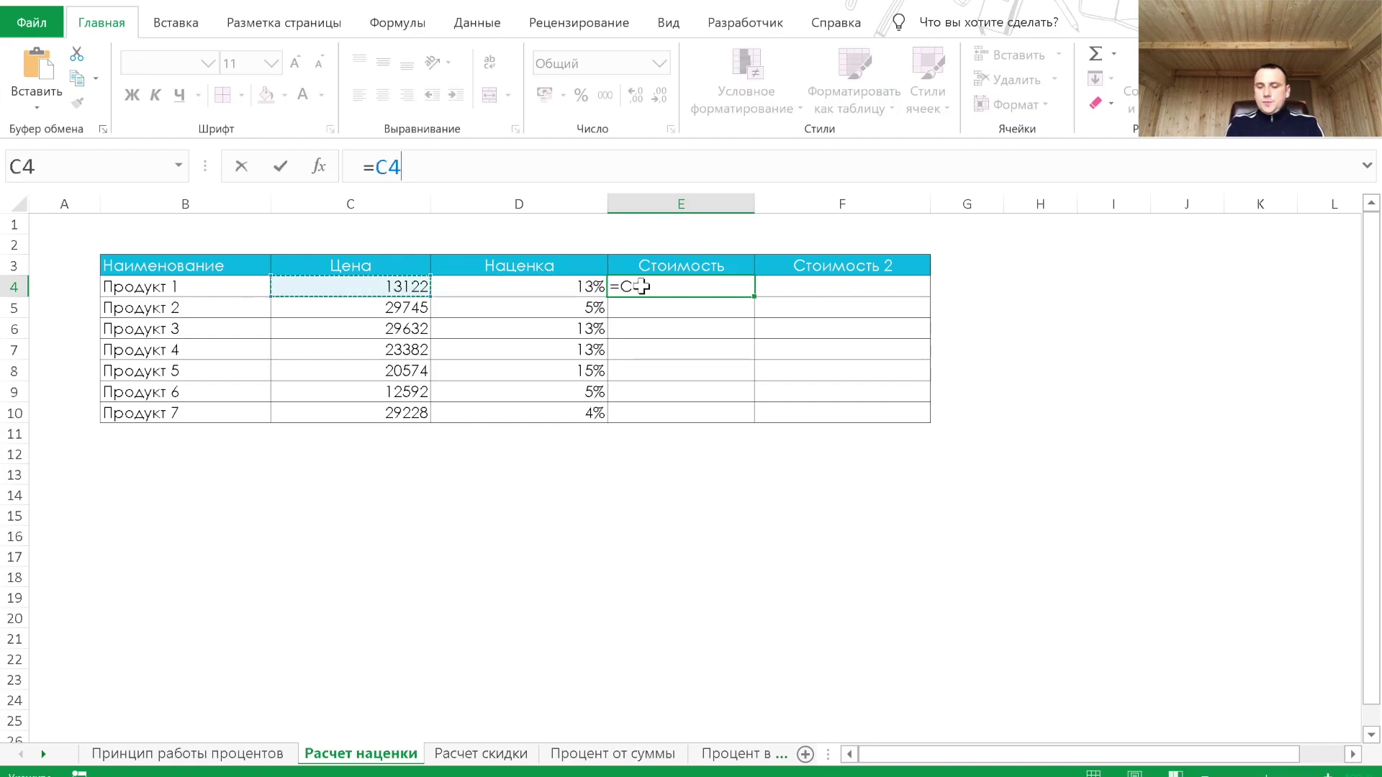
{"action": "type", "text": "*"}
{"action": "left_click", "coordinate": [568, 287]}
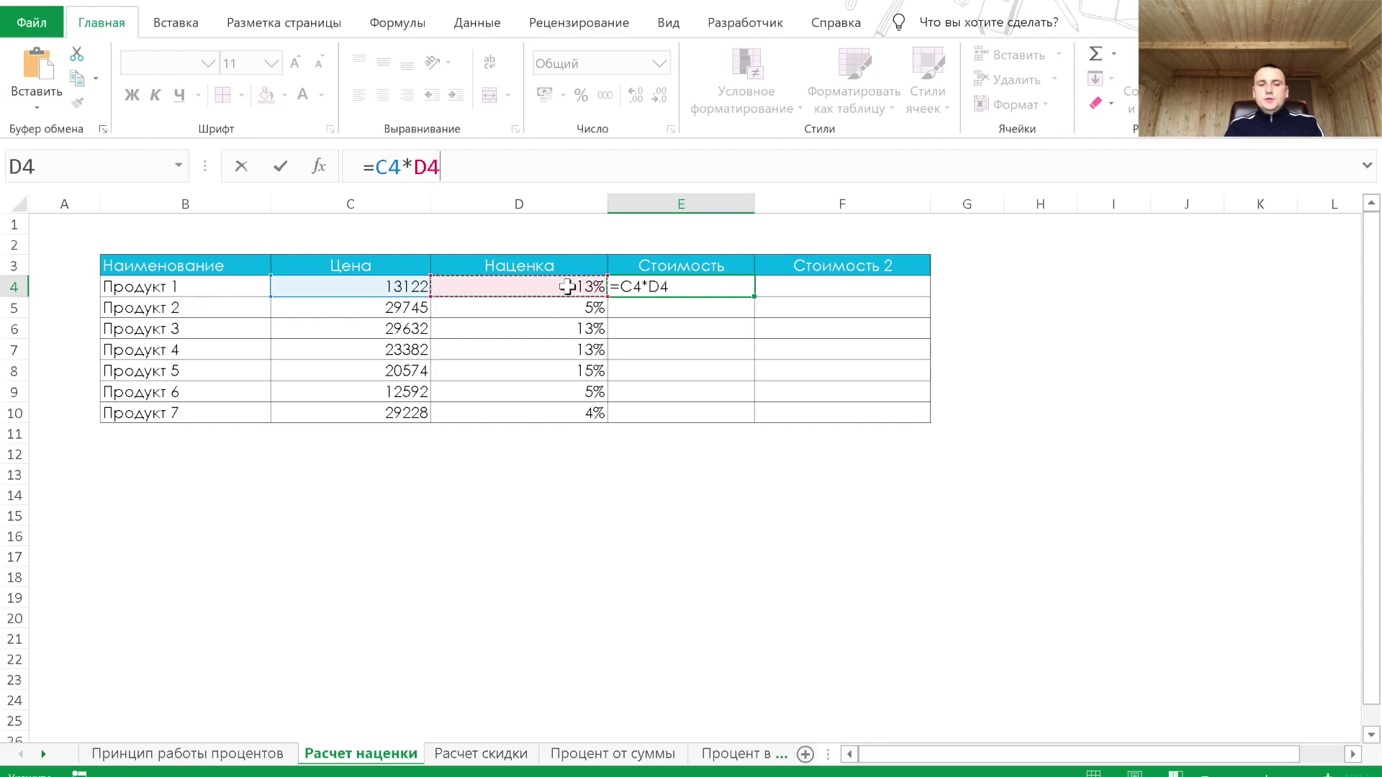
{"action": "type", "text": "+"}
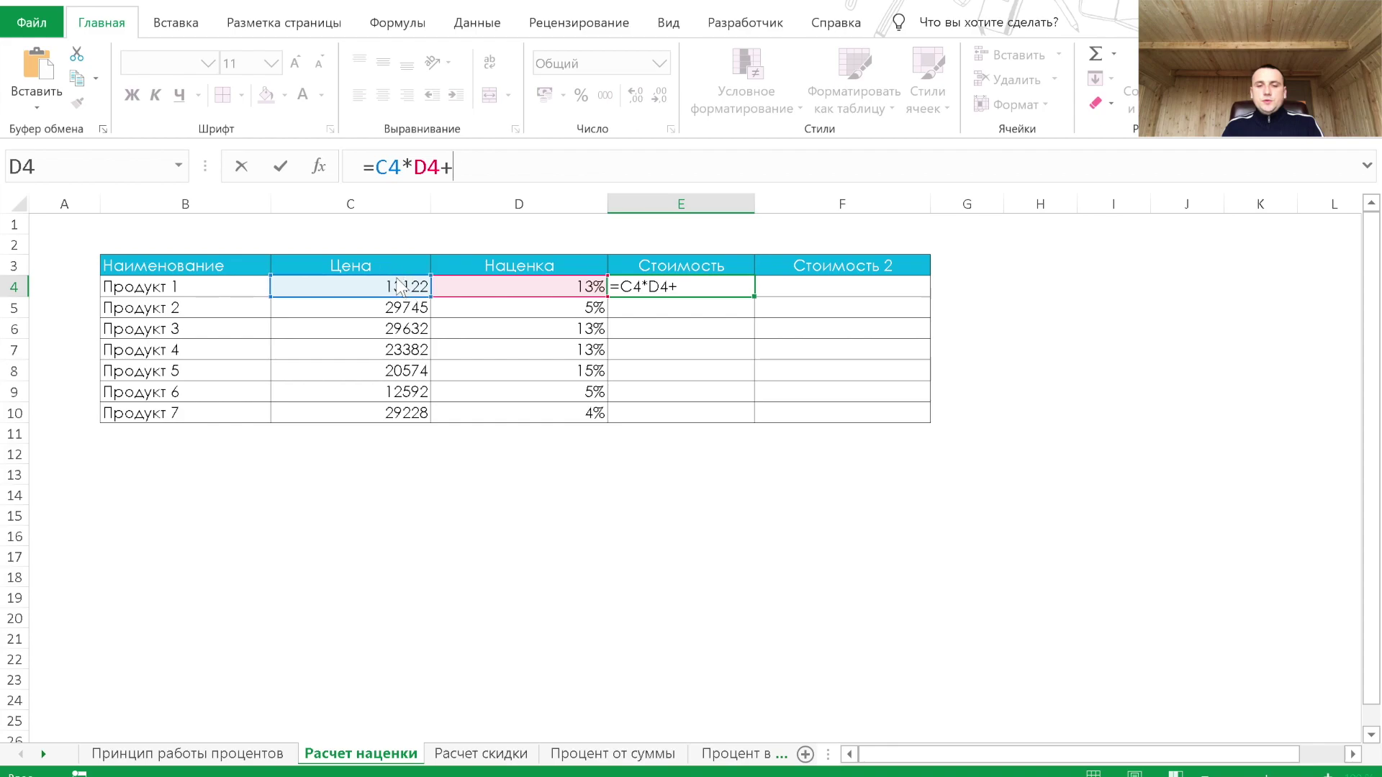
{"action": "left_click", "coordinate": [399, 286]}
{"action": "key", "text": "Return"}
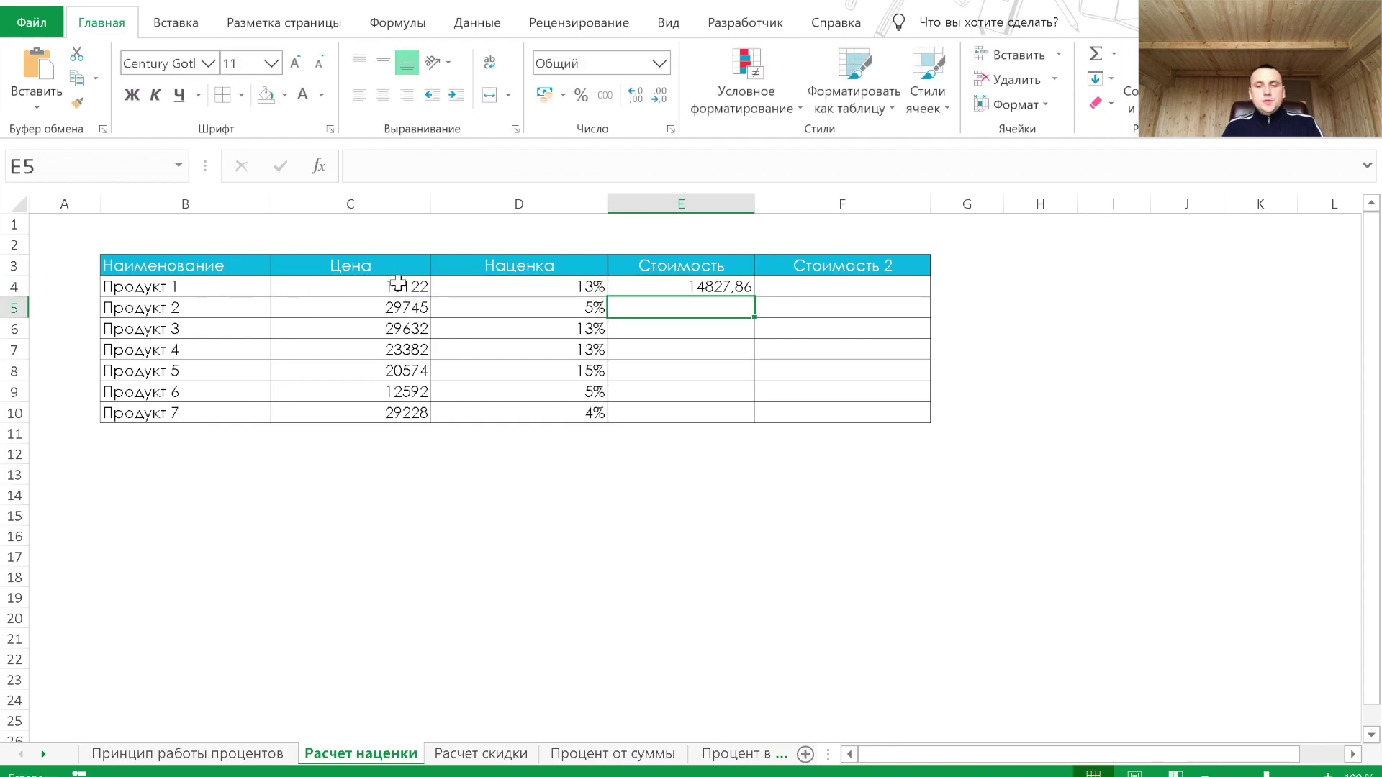
{"action": "left_click", "coordinate": [729, 287]}
{"action": "left_click_drag", "start_coordinate": [755, 300], "coordinate": [739, 416]}
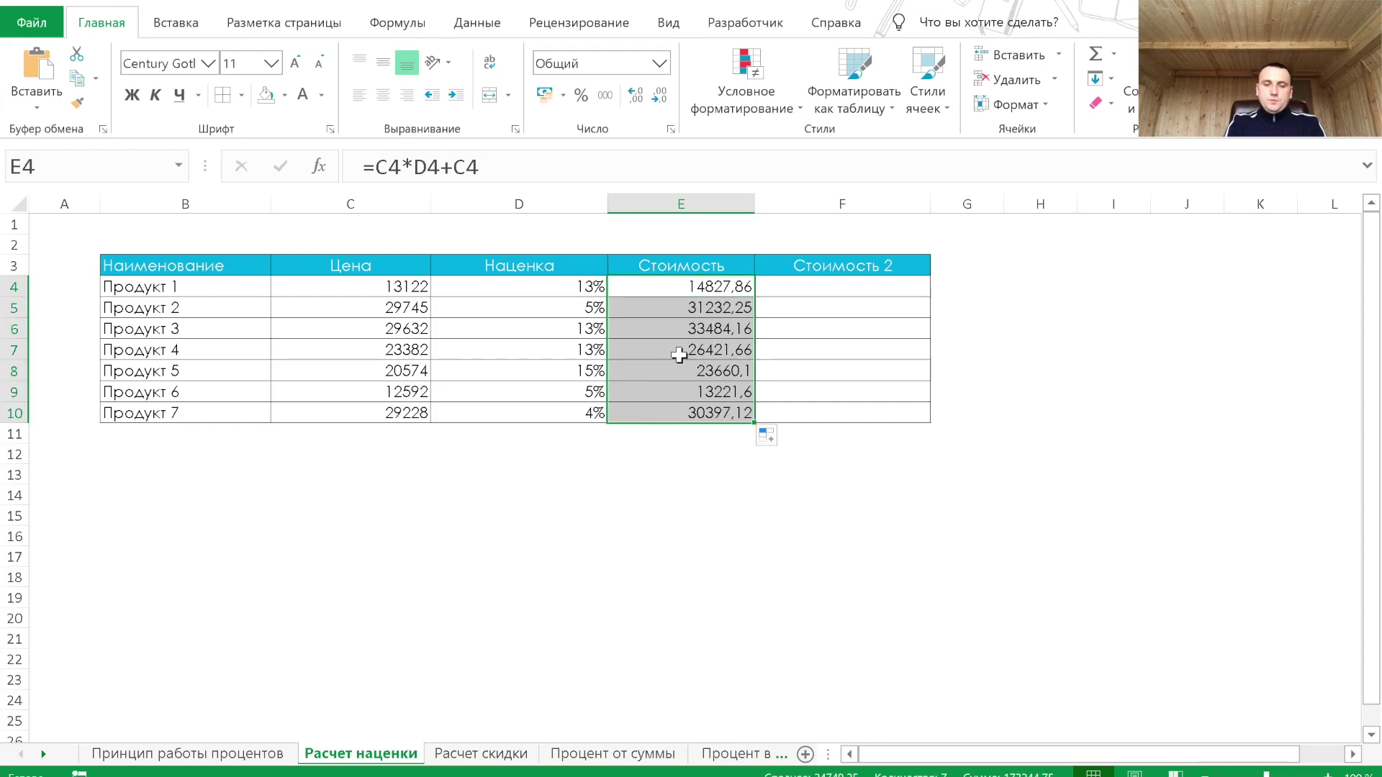
{"action": "left_click", "coordinate": [836, 285]}
Step: Fill F4:F10 with the Стоимость 2 formula =C4*(1+D4)
{"action": "type", "text": "="}
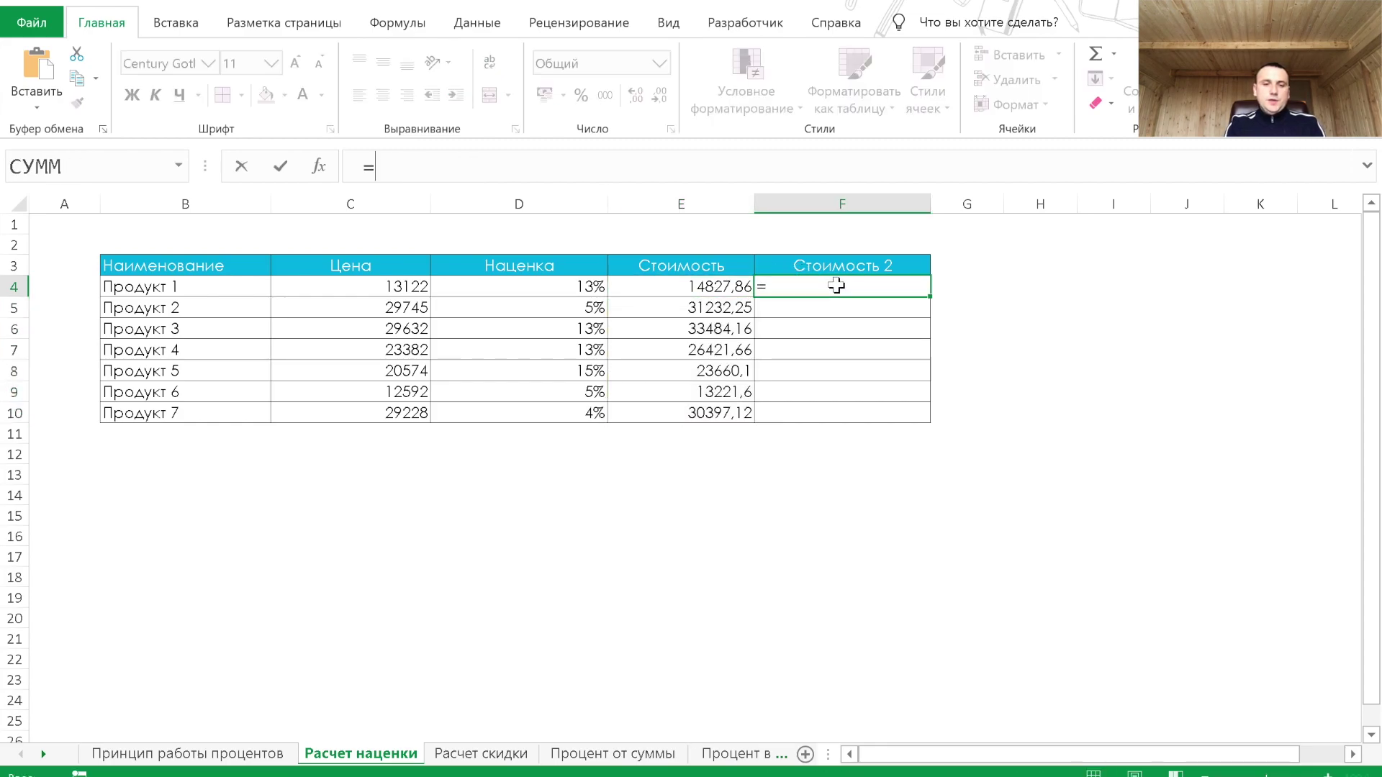
{"action": "key", "text": "Left"}
{"action": "key", "text": "Left"}
{"action": "key", "text": "Left"}
{"action": "type", "text": "*(1+"}
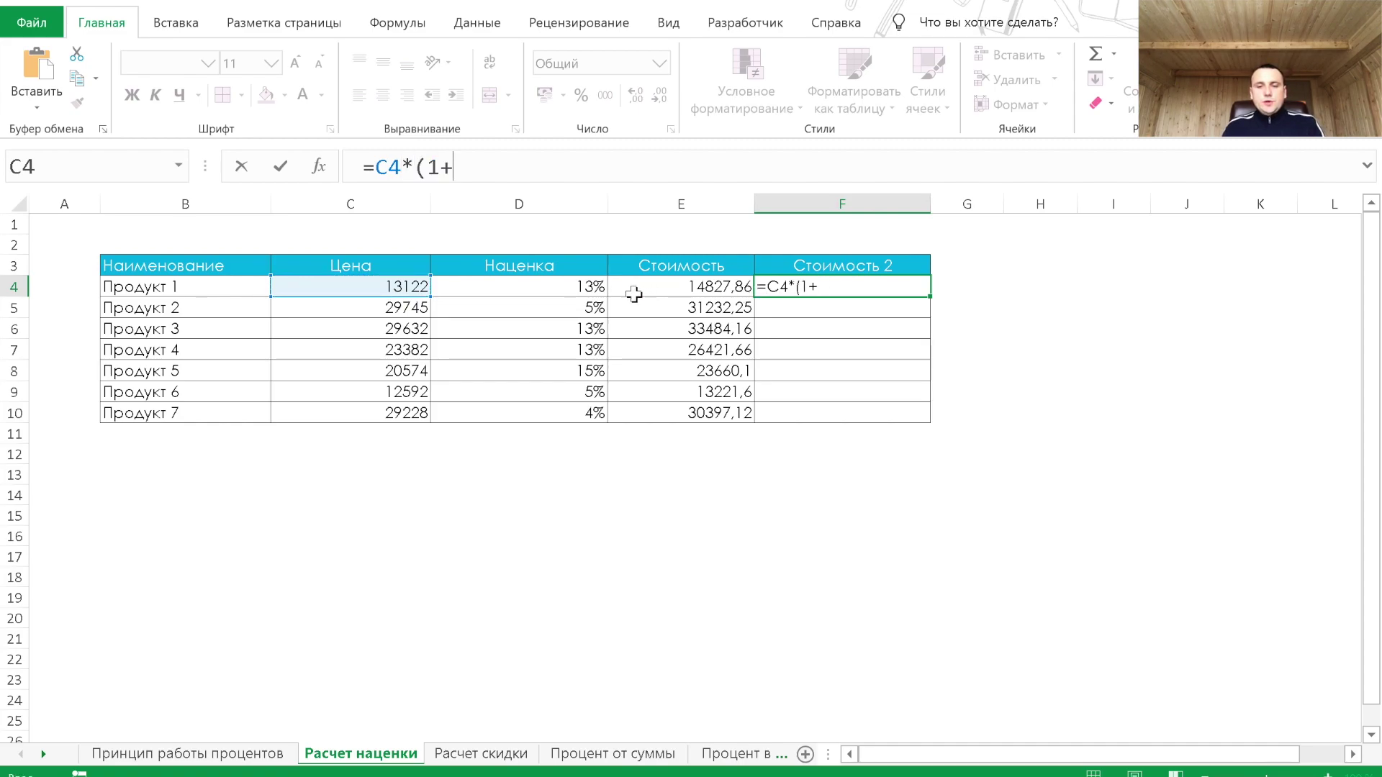
{"action": "left_click", "coordinate": [599, 288]}
{"action": "key", "text": "Return"}
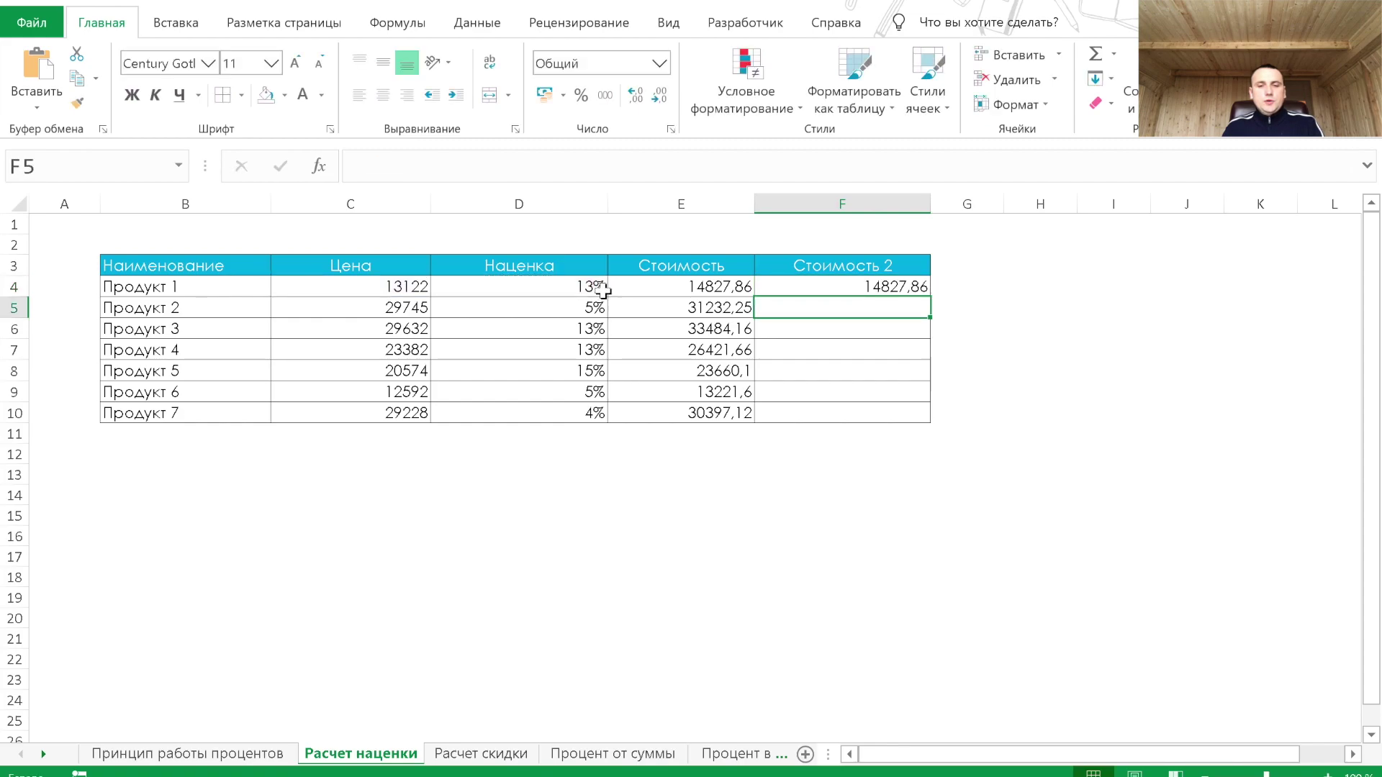
{"action": "left_click", "coordinate": [880, 285]}
{"action": "left_click_drag", "start_coordinate": [930, 297], "coordinate": [928, 416]}
Step: Compare the E4 and F4 cost formulas, then go to the Расчет скидки sheet
{"action": "left_click", "coordinate": [712, 304]}
{"action": "left_click", "coordinate": [806, 287]}
{"action": "left_click", "coordinate": [704, 285]}
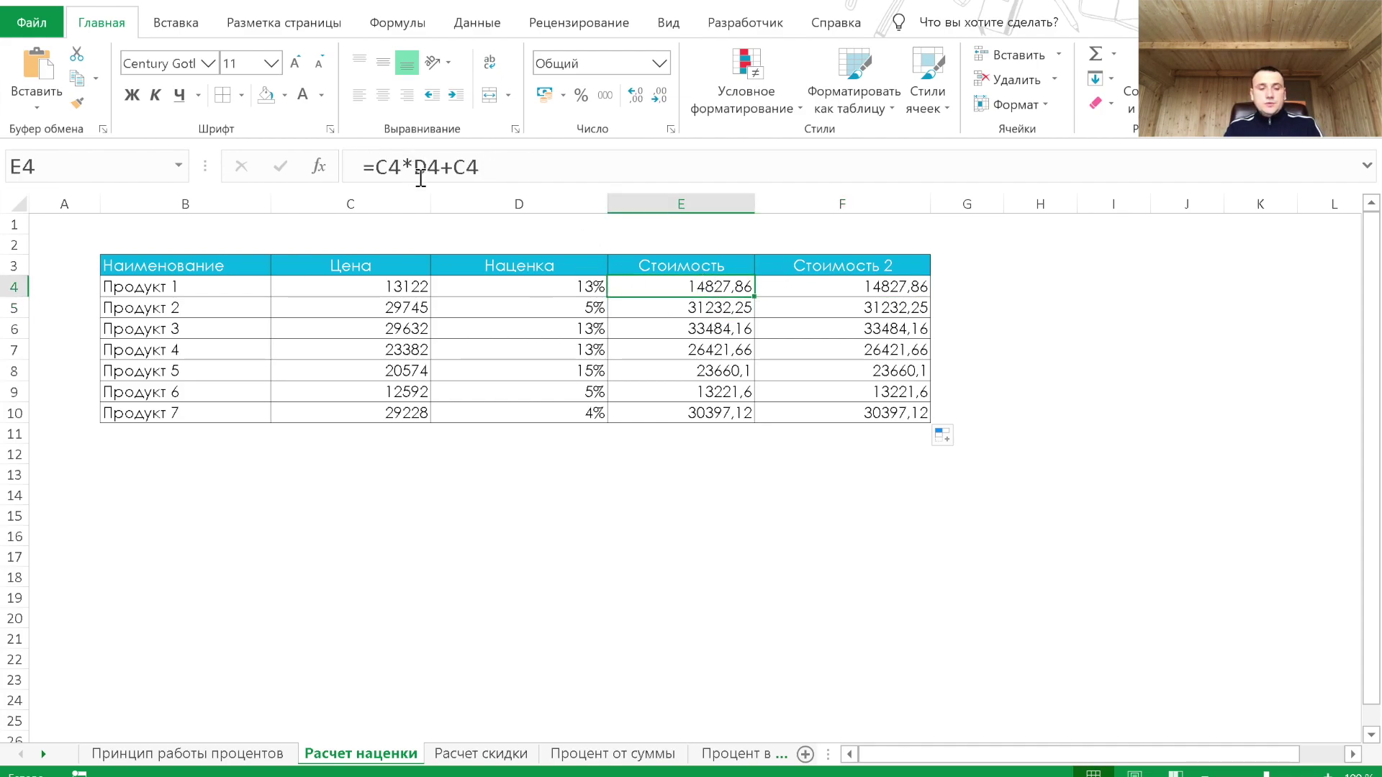
{"action": "left_click", "coordinate": [796, 292]}
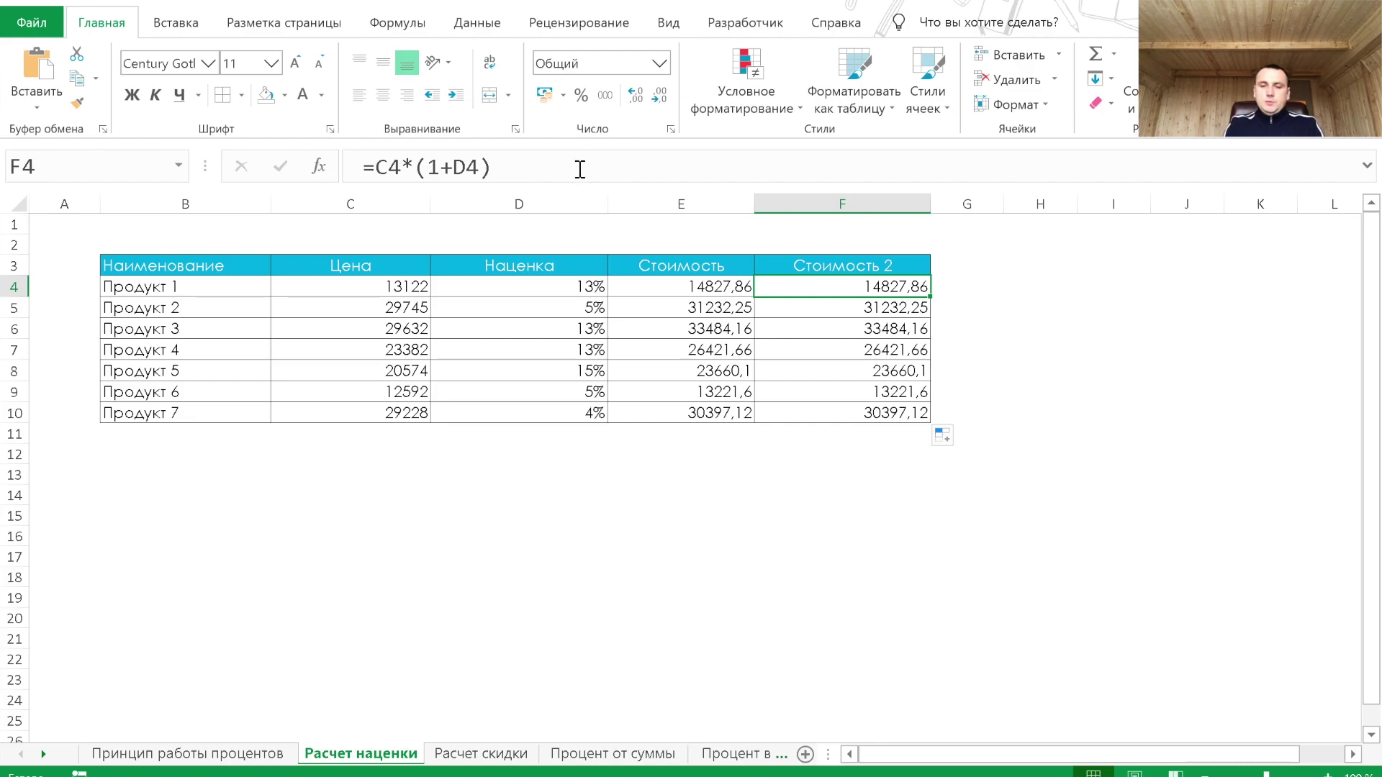
{"action": "left_click", "coordinate": [481, 755]}
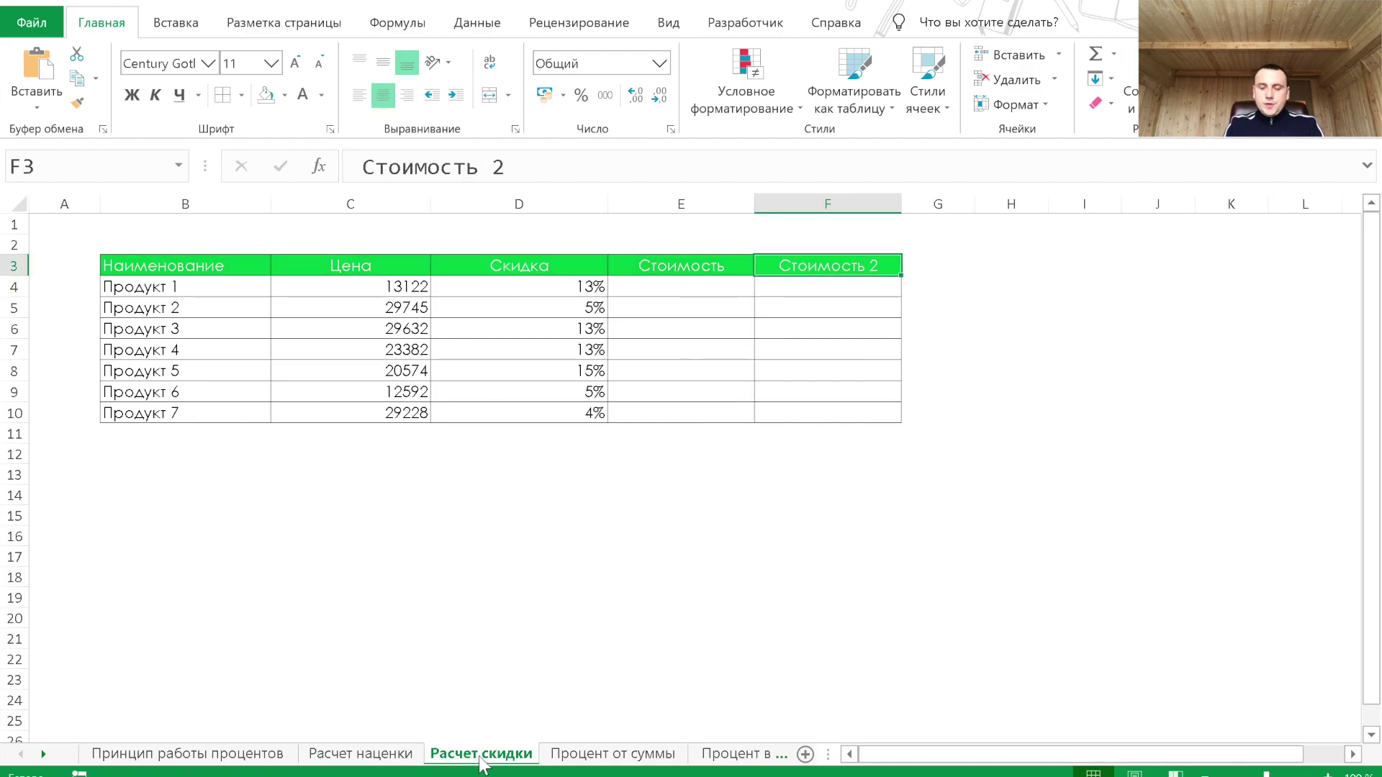
Step: Fill E4:E10 with the discounted cost formula =C4-C4*D4
{"action": "left_click", "coordinate": [700, 287]}
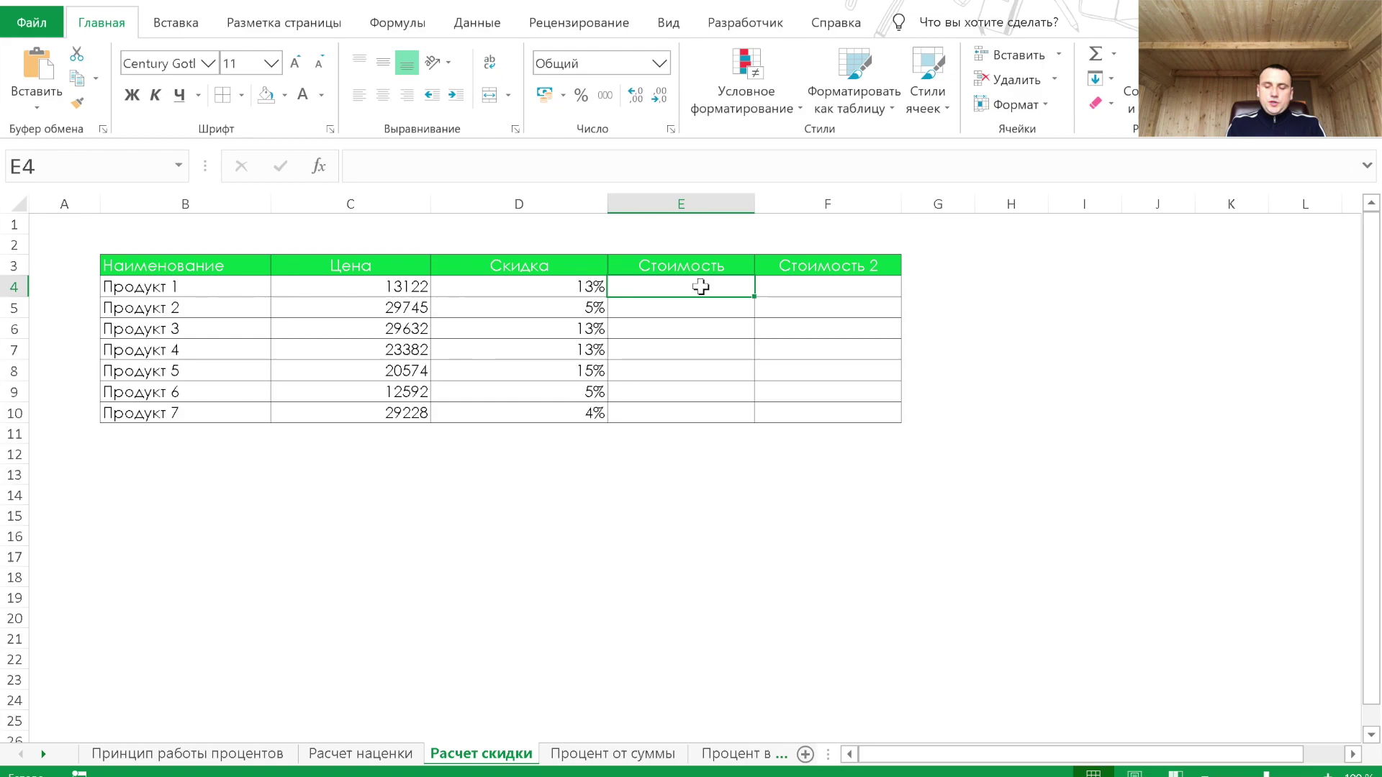
{"action": "type", "text": "="}
{"action": "key", "text": "Left"}
{"action": "key", "text": "Left"}
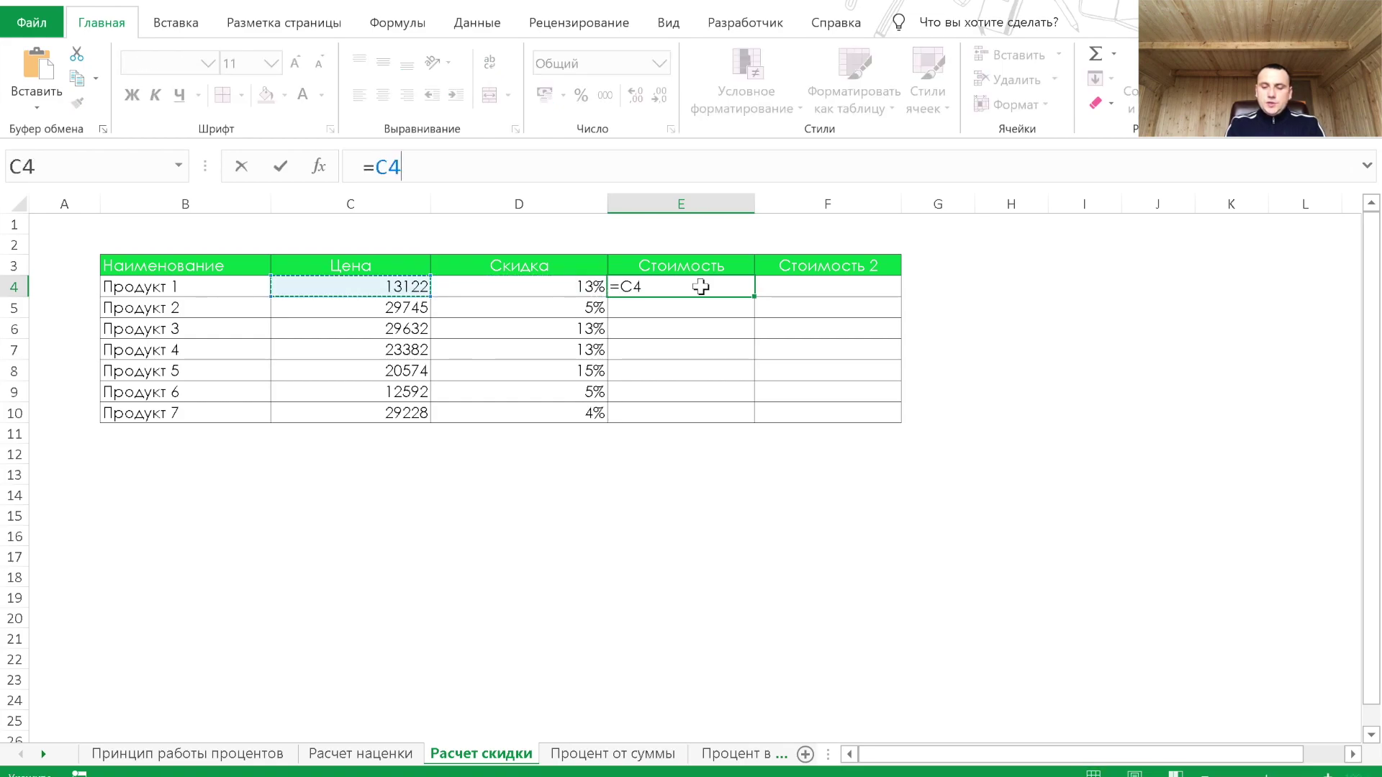
{"action": "type", "text": "*"}
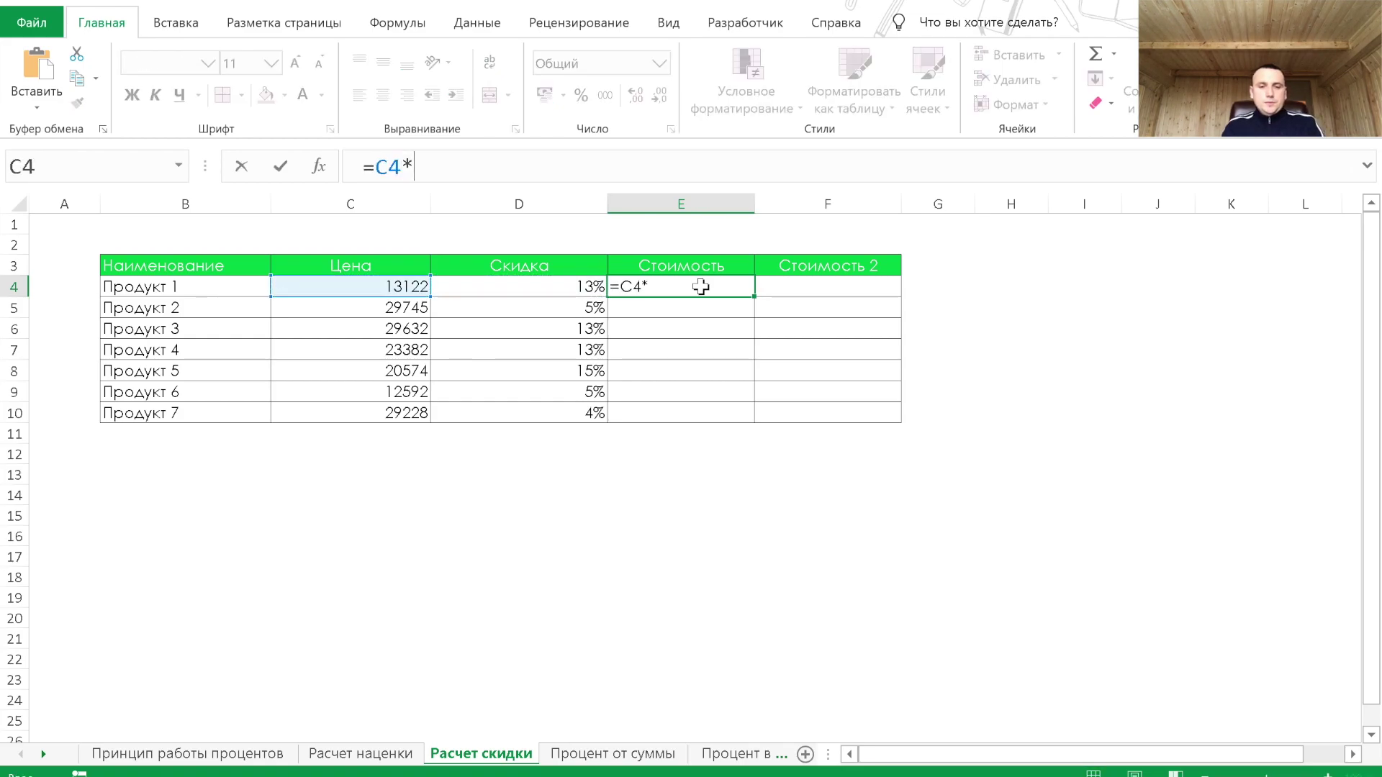
{"action": "key", "text": "Left"}
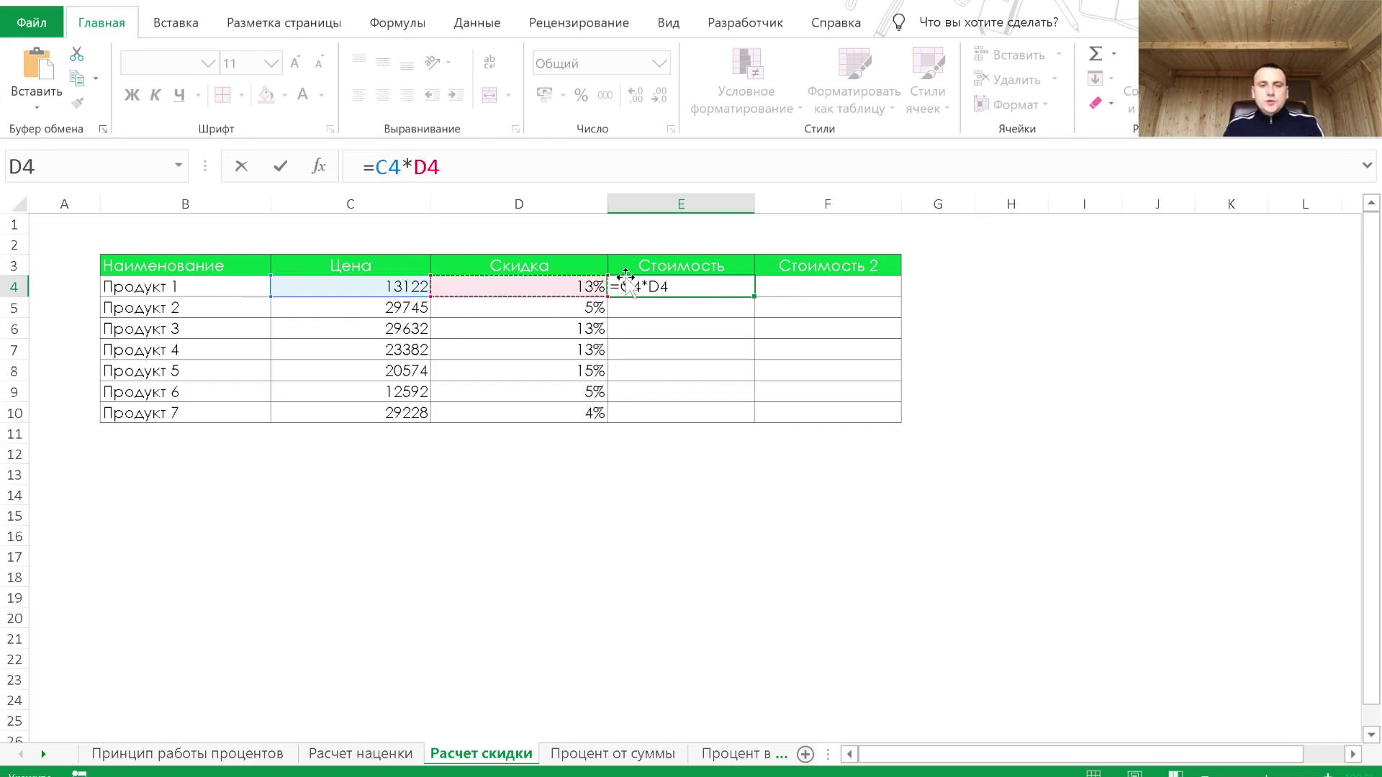
{"action": "left_click", "coordinate": [401, 165]}
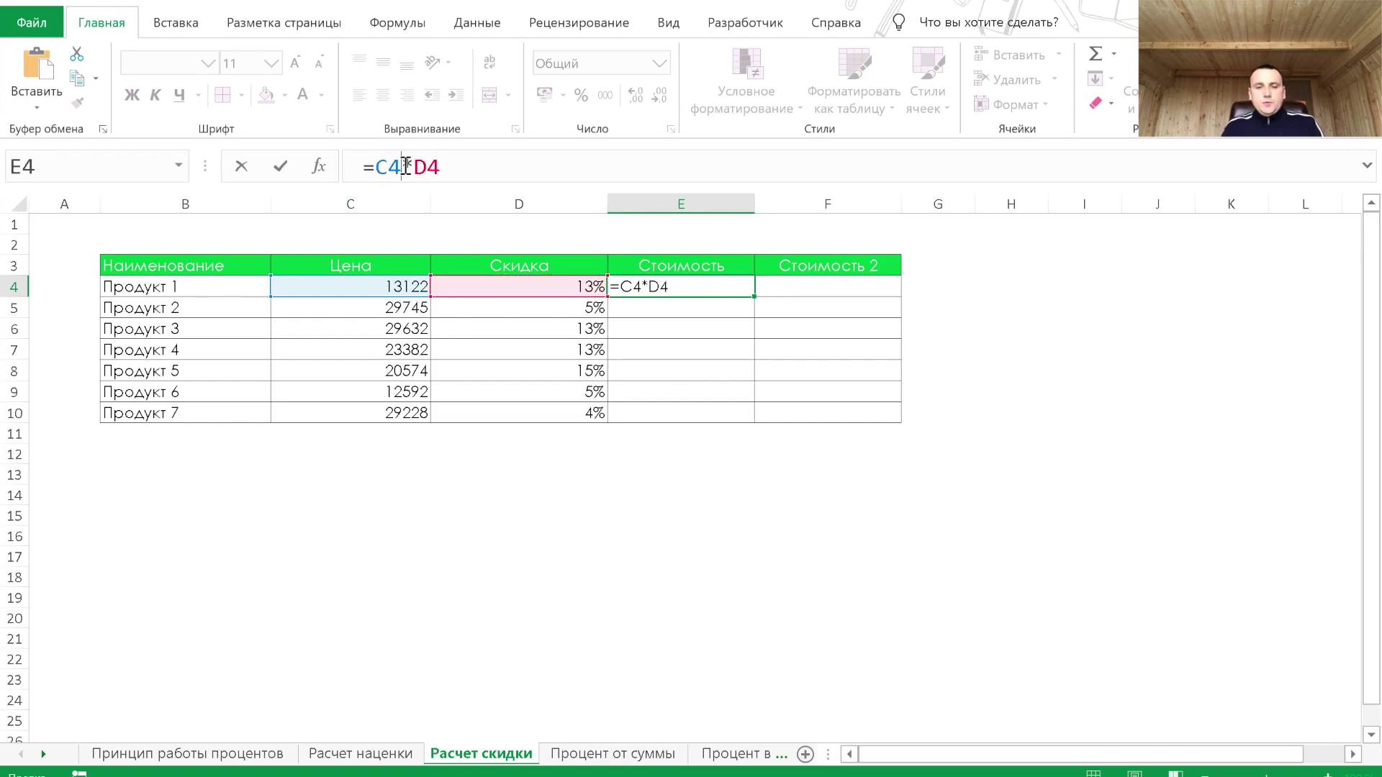
{"action": "type", "text": "-"}
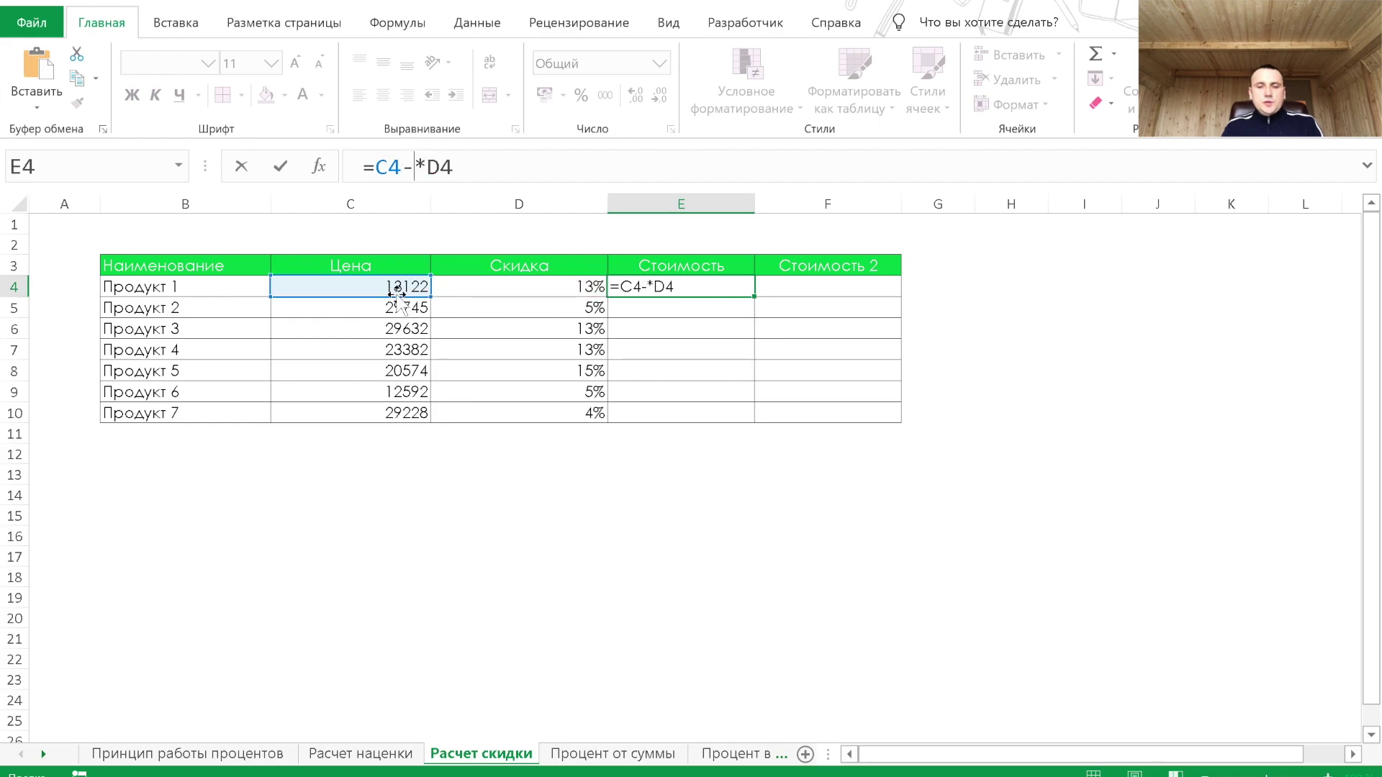
{"action": "left_click", "coordinate": [397, 286]}
{"action": "key", "text": "Return"}
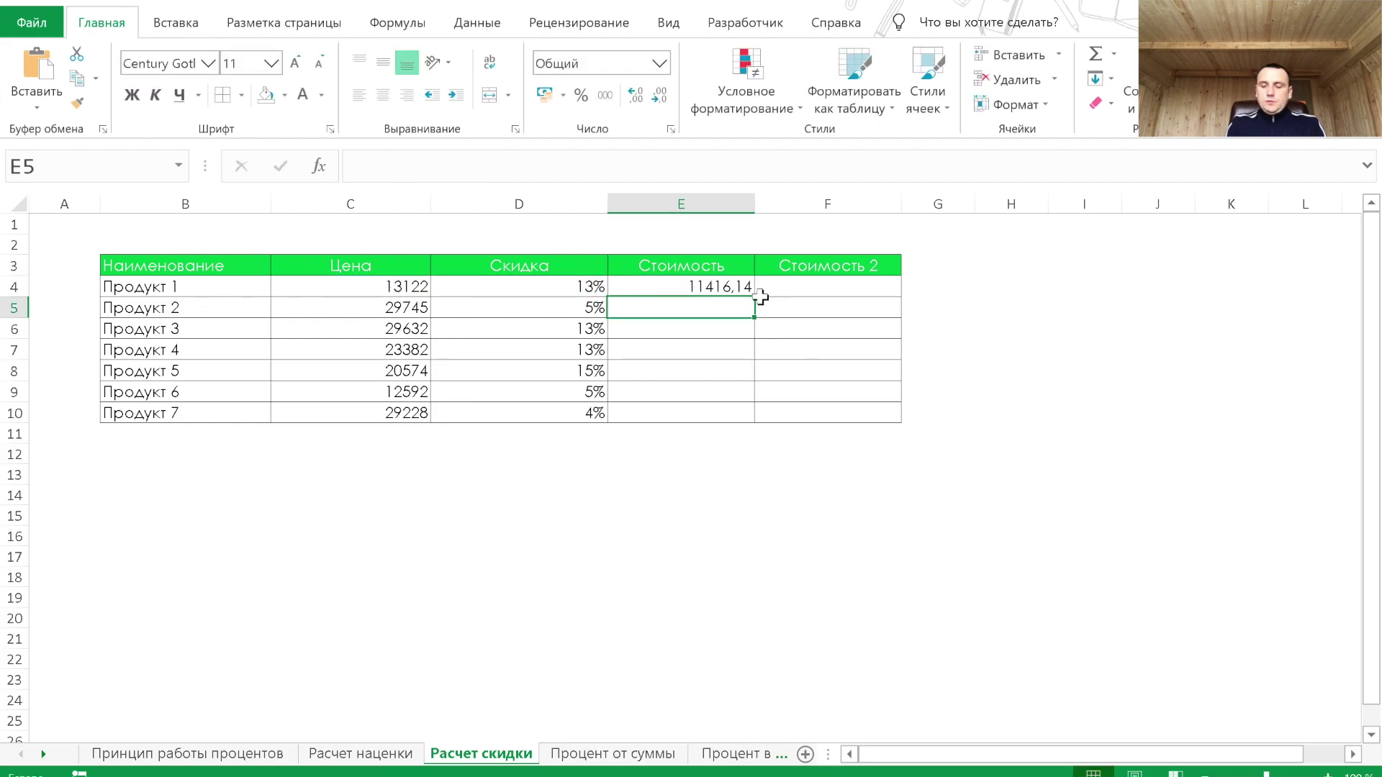
{"action": "left_click", "coordinate": [689, 289]}
{"action": "left_click_drag", "start_coordinate": [753, 296], "coordinate": [730, 415]}
Step: Fill F4:F10 with the alternative discount formula =C4*(1-D4)
{"action": "left_click", "coordinate": [805, 282]}
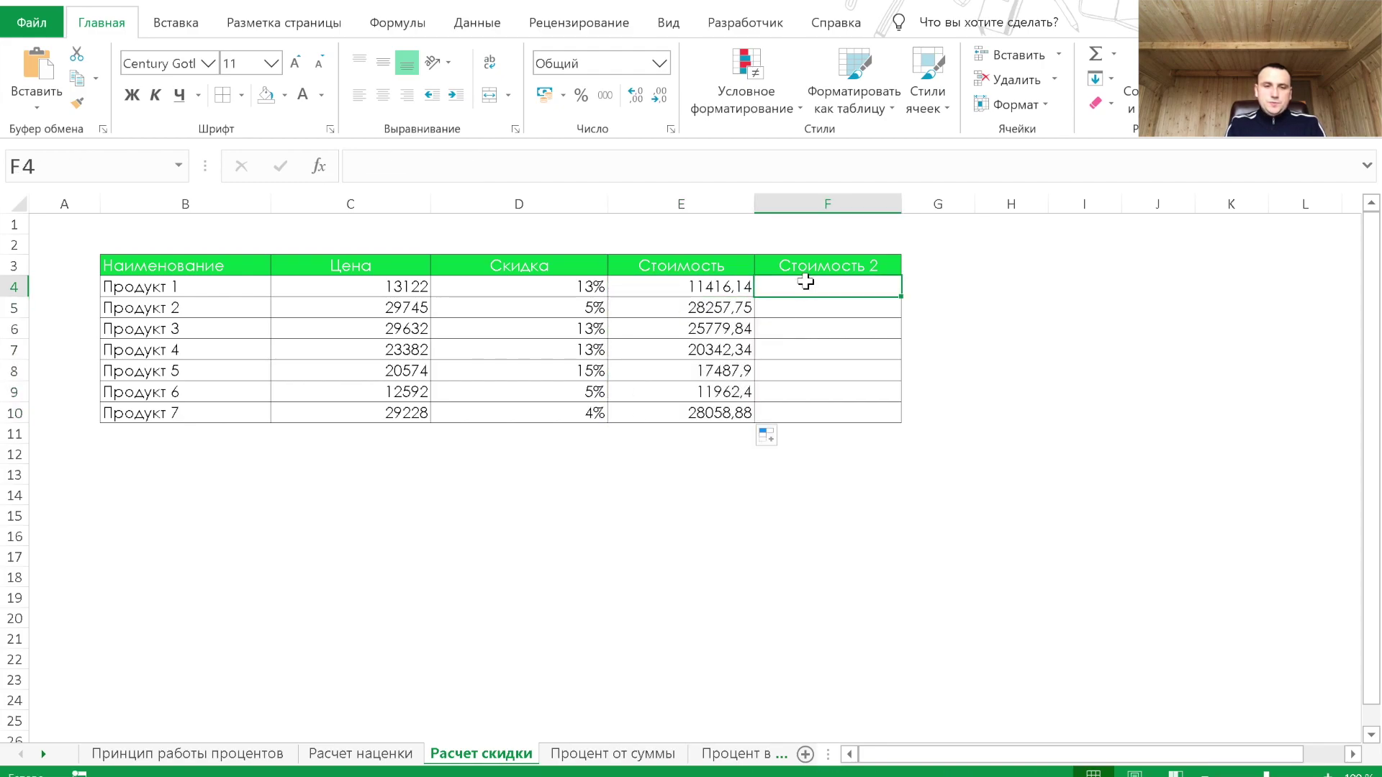
{"action": "type", "text": "="}
{"action": "key", "text": "Left"}
{"action": "key", "text": "Left"}
{"action": "key", "text": "Left"}
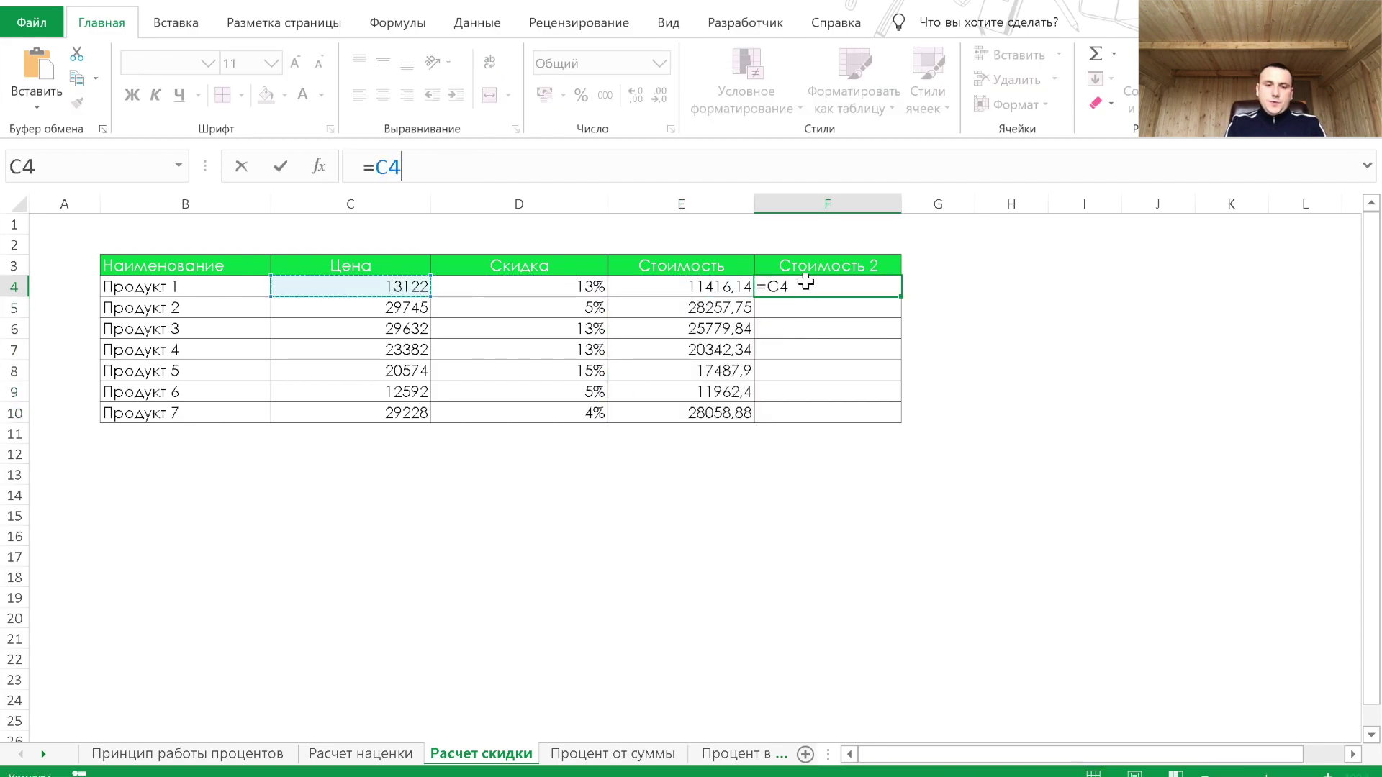
{"action": "type", "text": "*("}
{"action": "key", "text": "Left"}
{"action": "key", "text": "Left"}
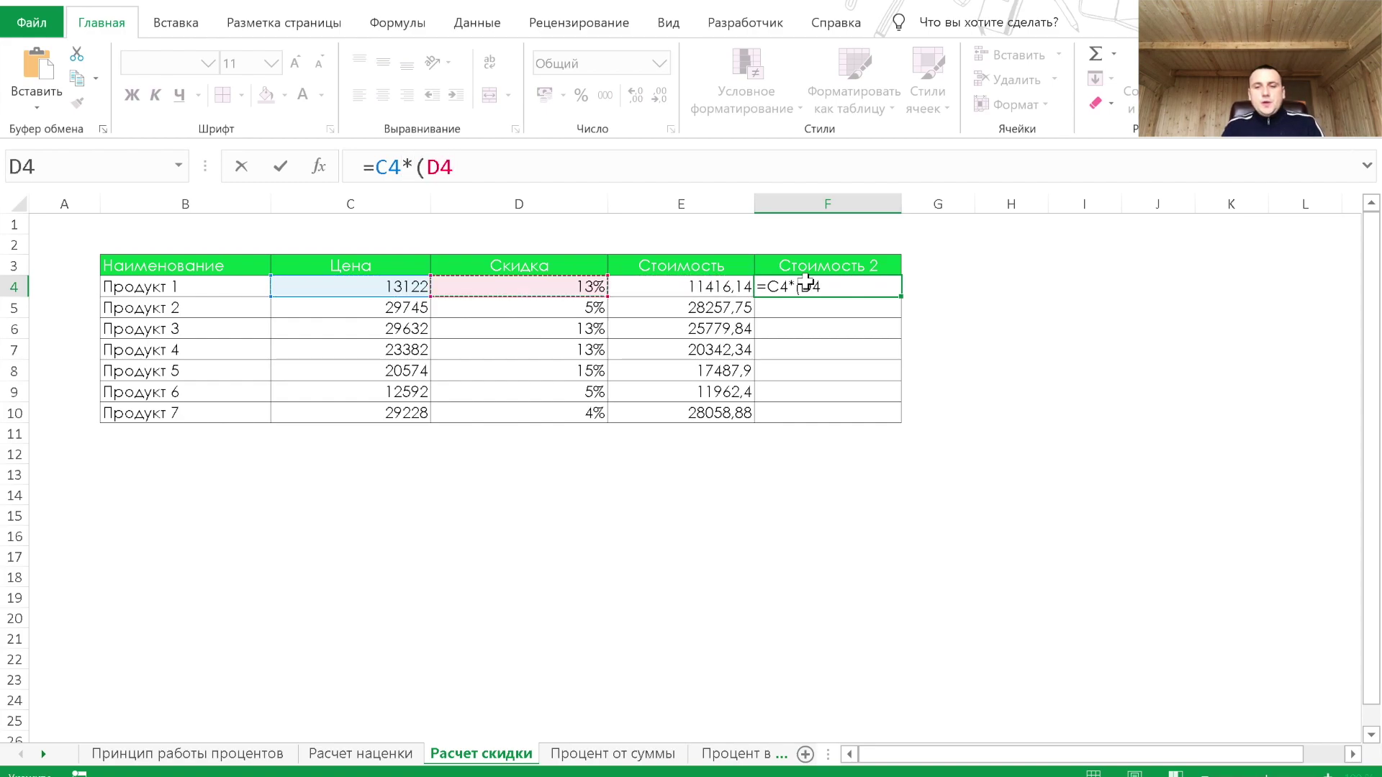
{"action": "key", "text": "BackSpace"}
{"action": "type", "text": "1-"}
{"action": "key", "text": "Left"}
{"action": "key", "text": "Left"}
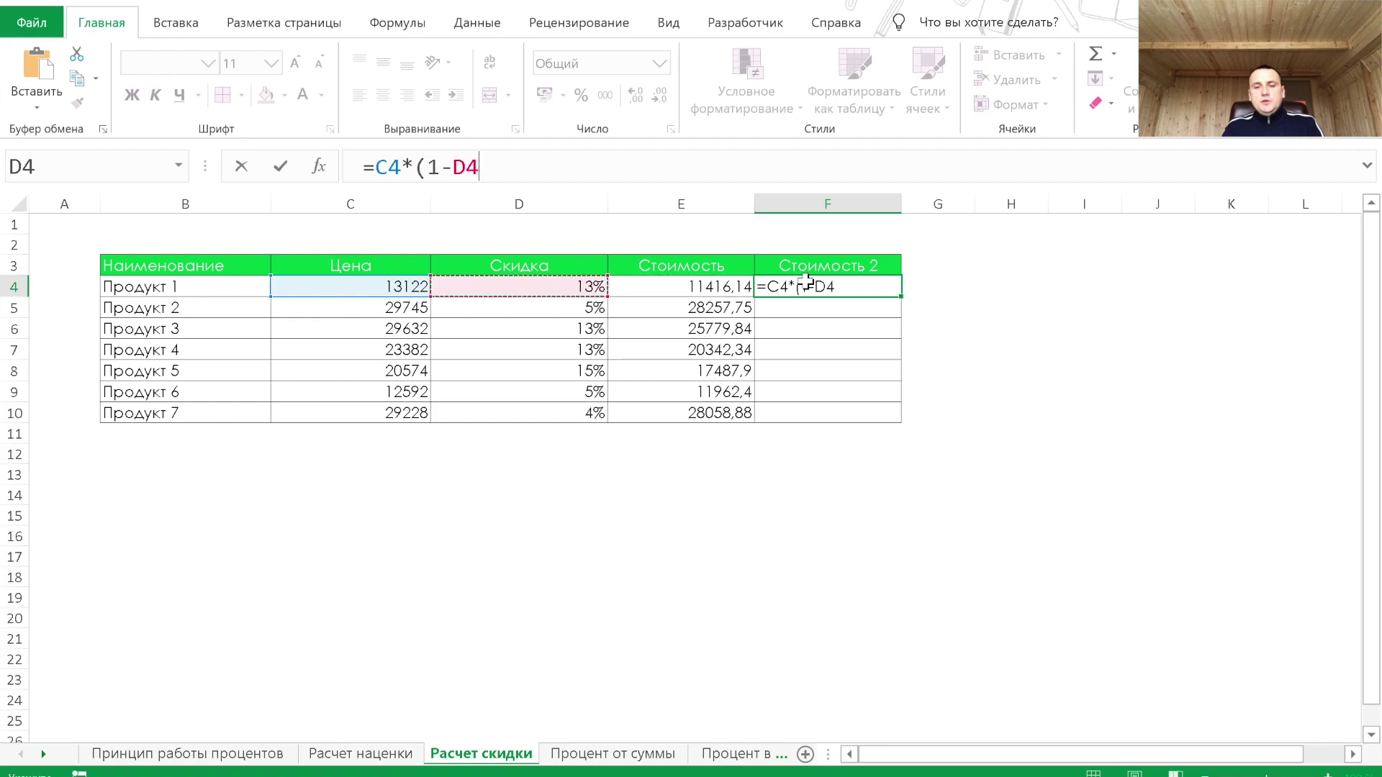
{"action": "type", "text": ")"}
{"action": "key", "text": "Return"}
{"action": "left_click", "coordinate": [806, 284]}
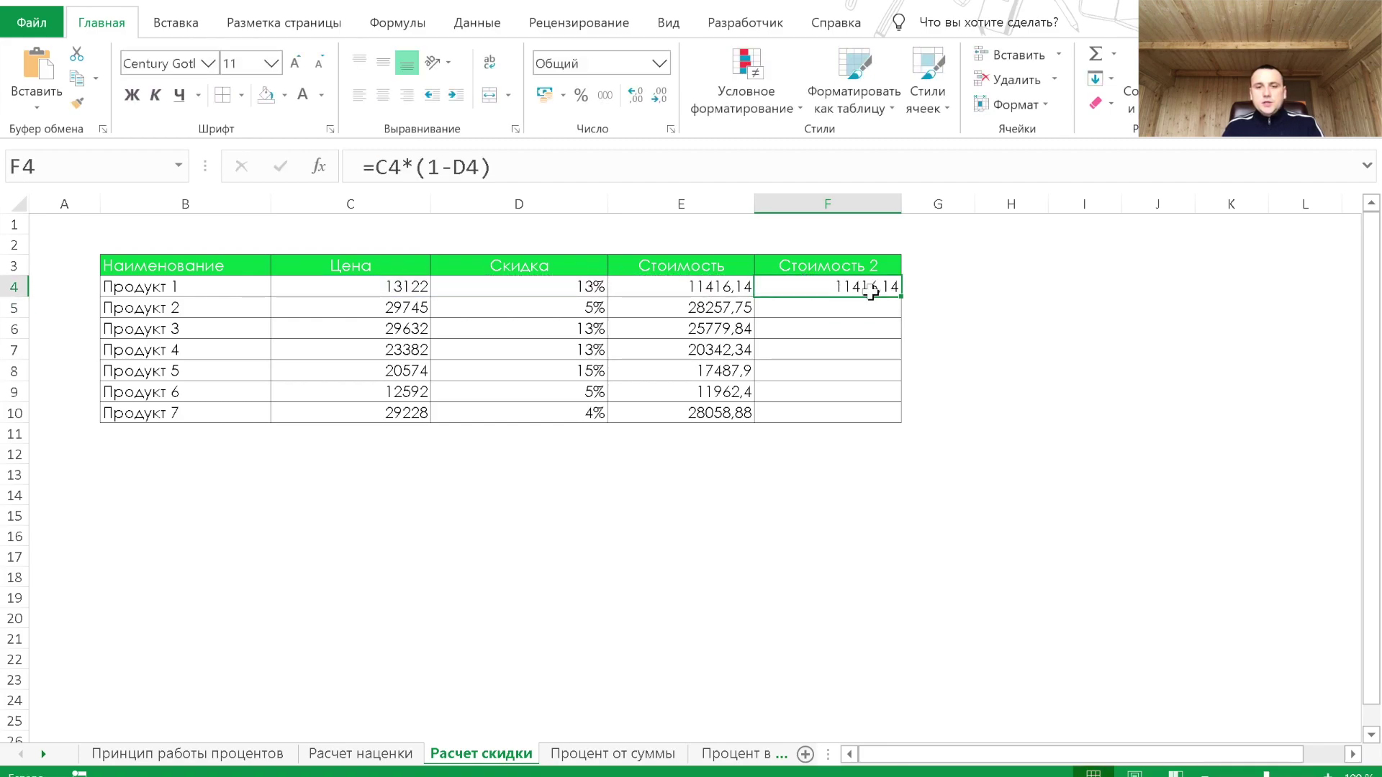
{"action": "left_click_drag", "start_coordinate": [899, 296], "coordinate": [881, 414]}
Step: Check the copied formulas in columns E and F, then go to the Процент от суммы sheet
{"action": "left_click", "coordinate": [828, 370]}
{"action": "left_click", "coordinate": [828, 308]}
{"action": "left_click", "coordinate": [719, 306]}
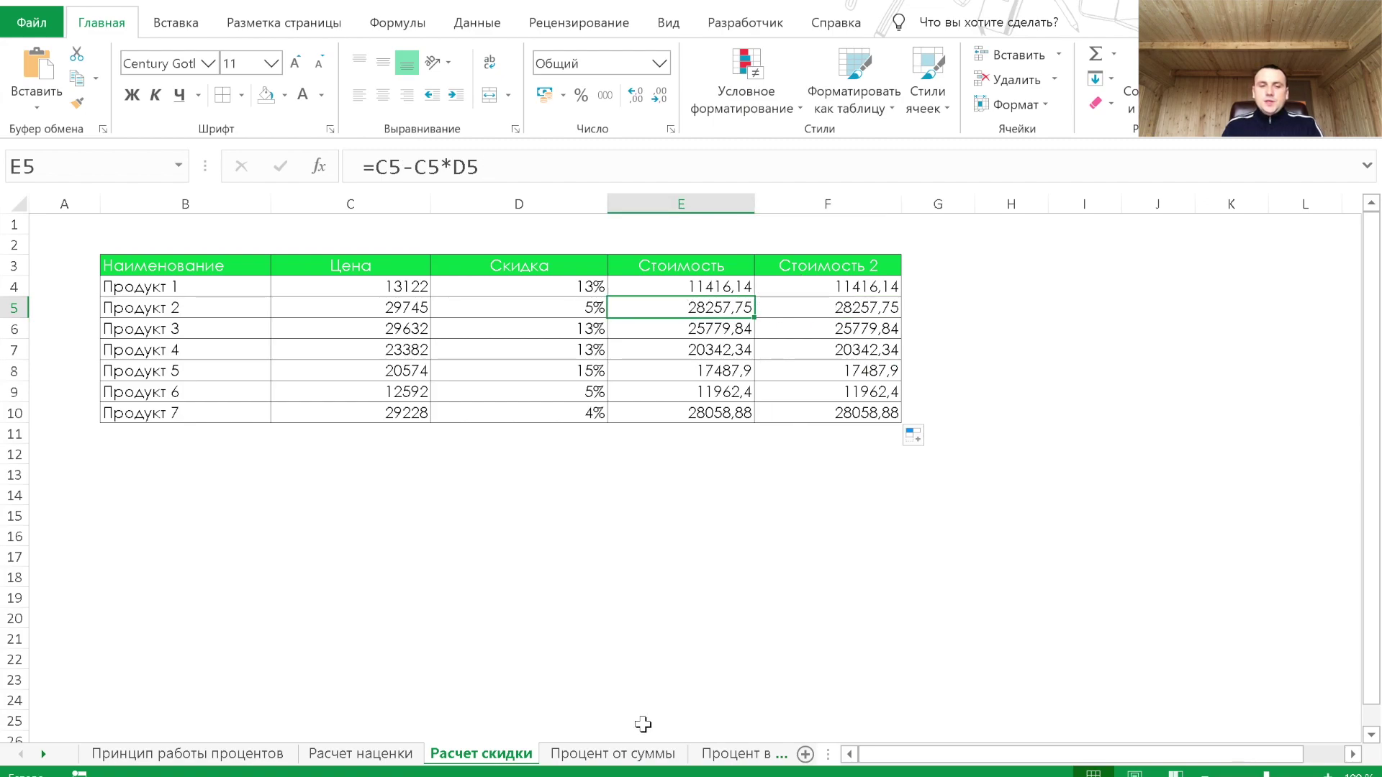
{"action": "left_click", "coordinate": [639, 757]}
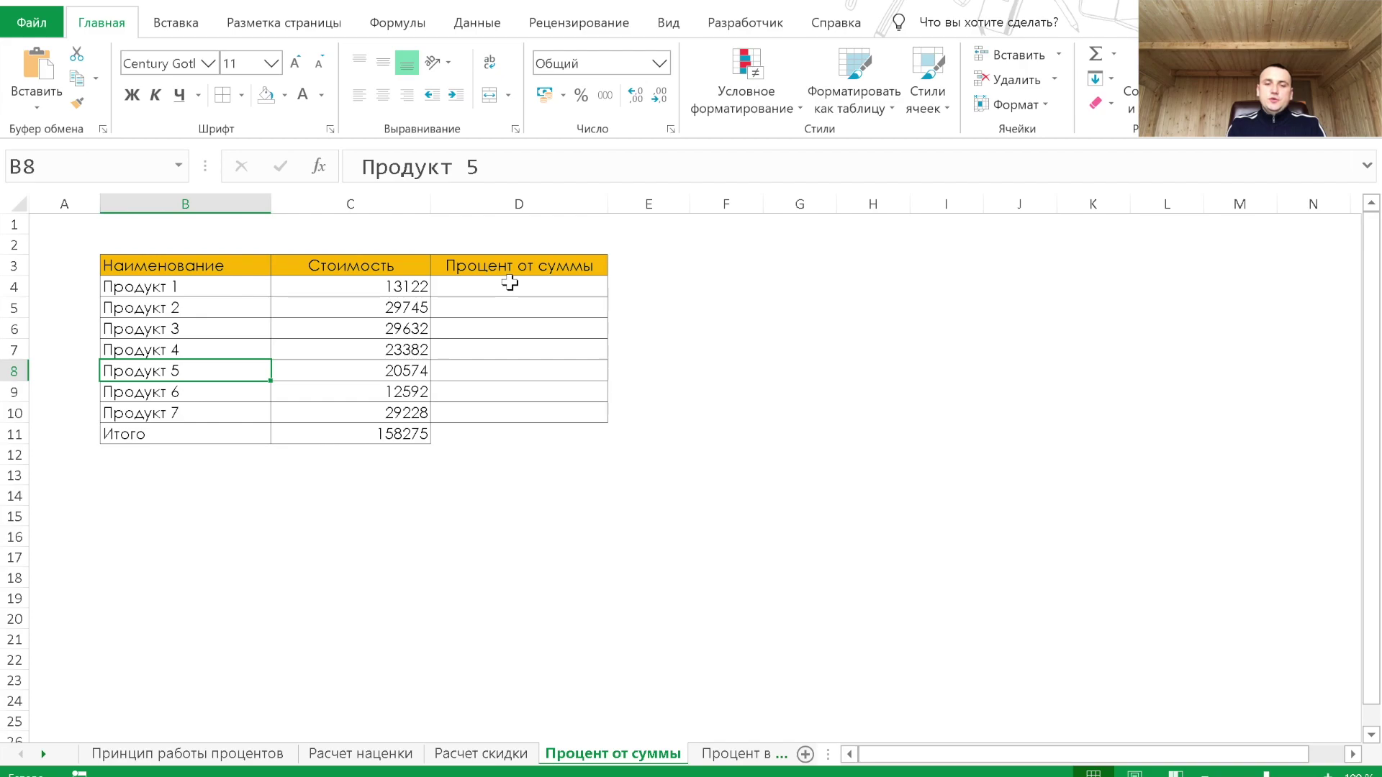
Step: Fill D4:D10 with each cost's share of the total, =C4/$C$11
{"action": "left_click", "coordinate": [510, 283]}
{"action": "type", "text": "="}
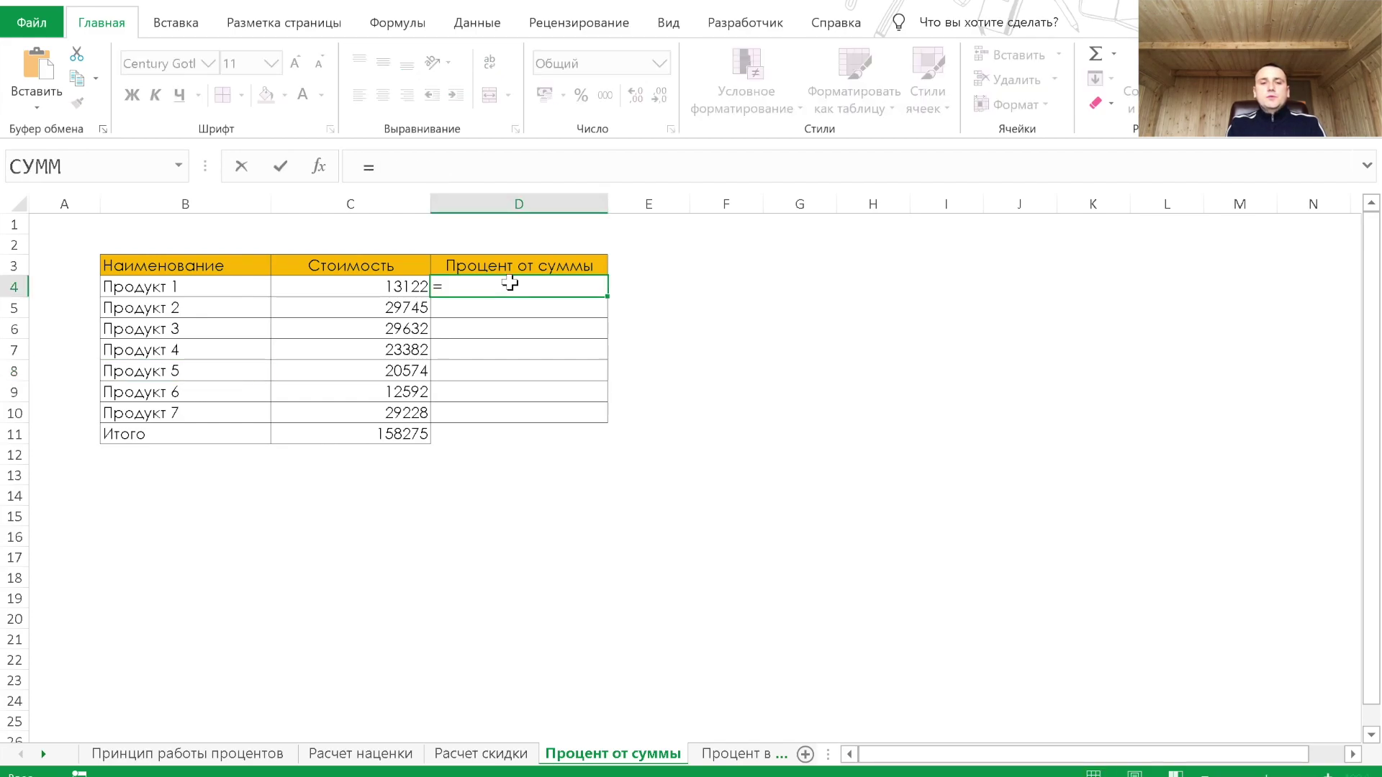
{"action": "left_click", "coordinate": [385, 287]}
{"action": "type", "text": "."}
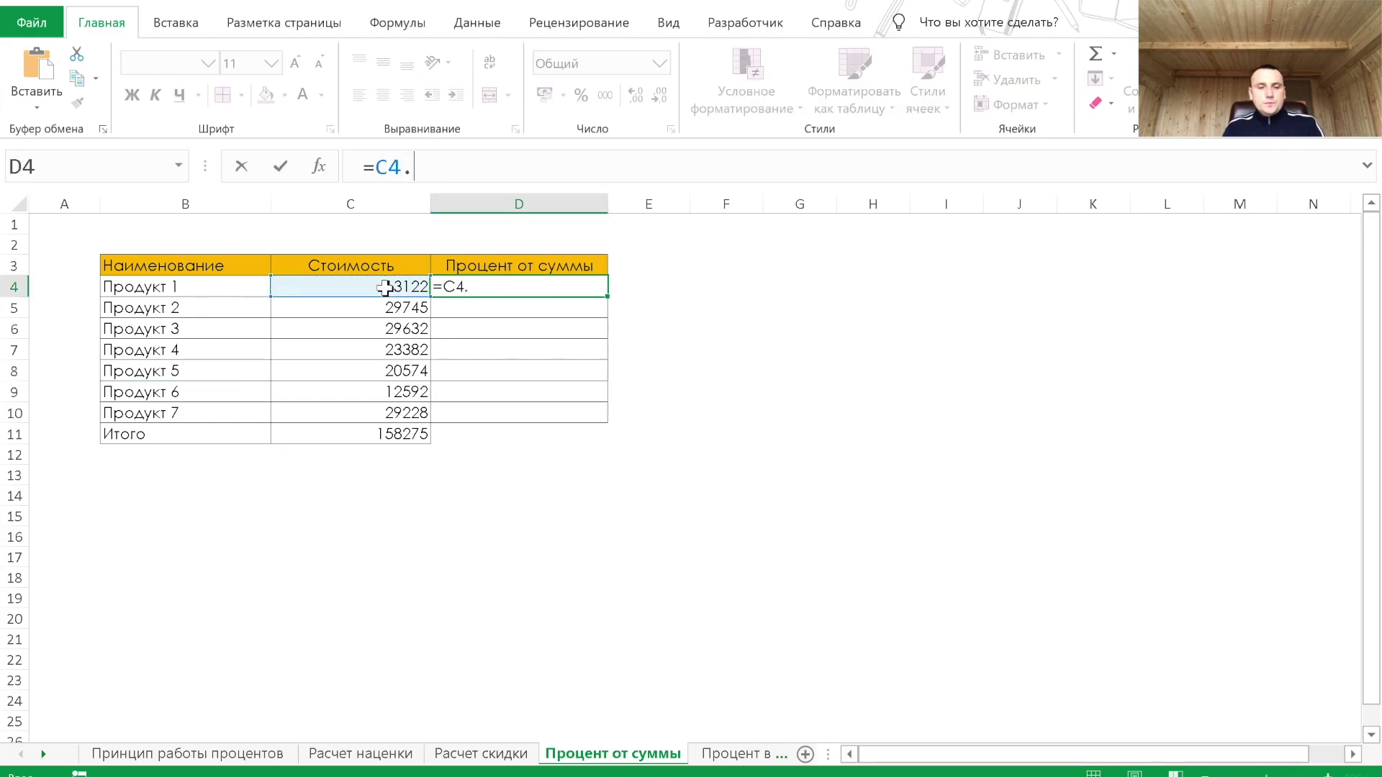
{"action": "key", "text": "BackSpace"}
{"action": "type", "text": "/"}
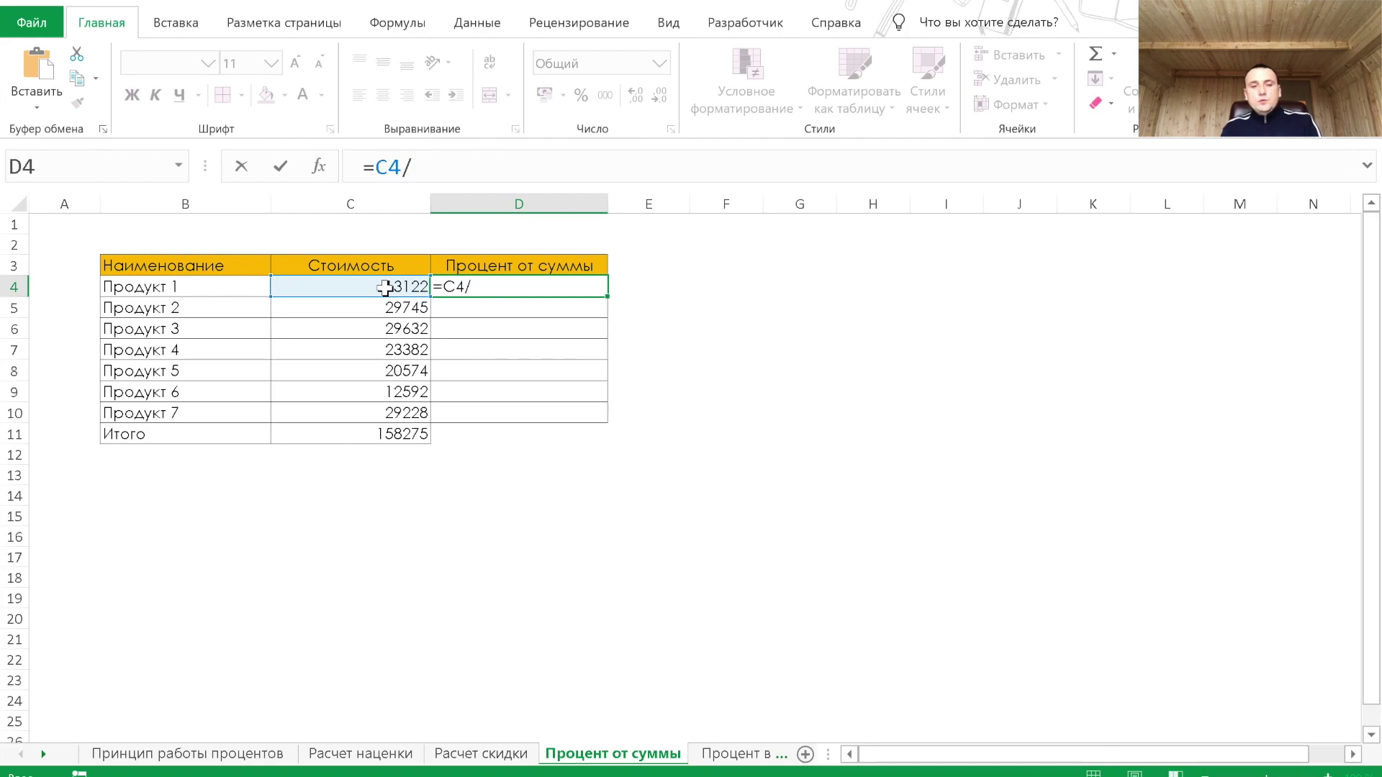
{"action": "left_click", "coordinate": [358, 436]}
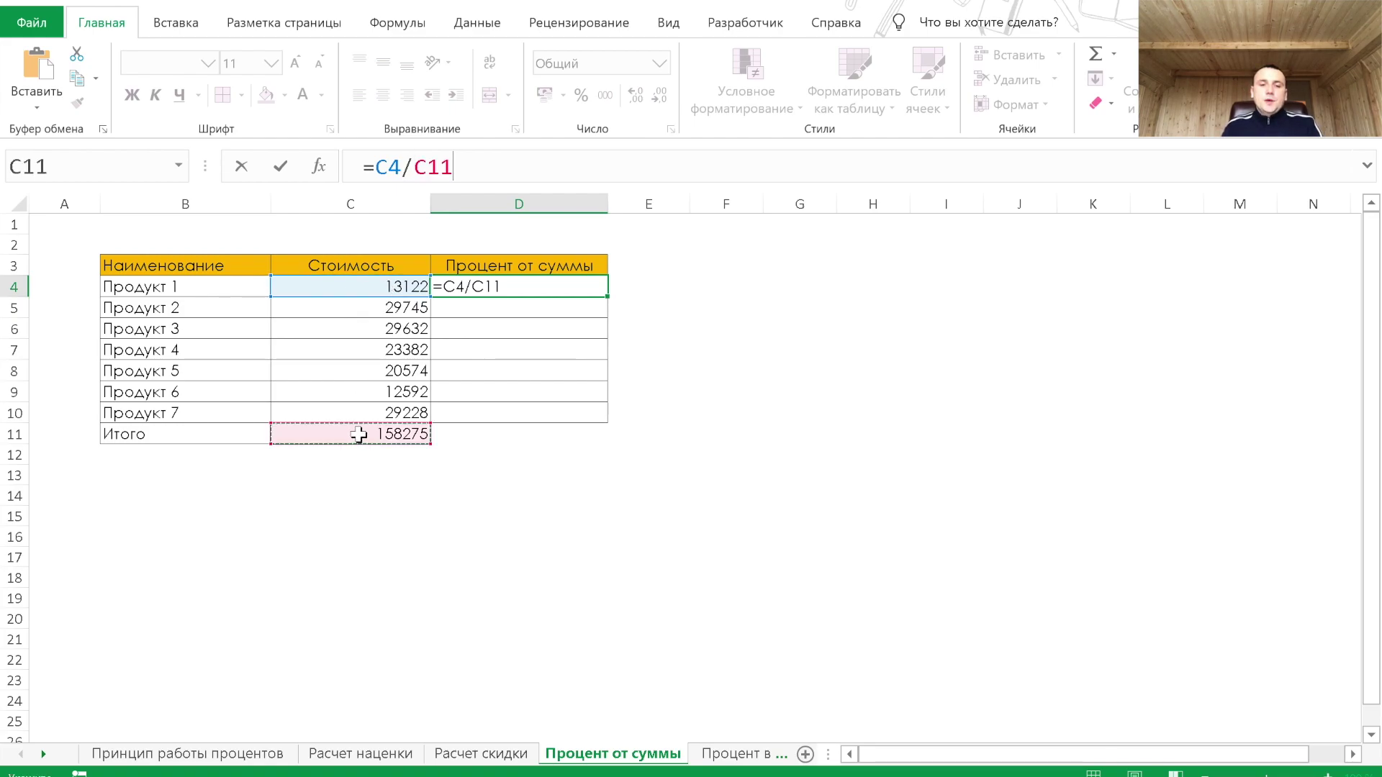
{"action": "key", "text": "F4"}
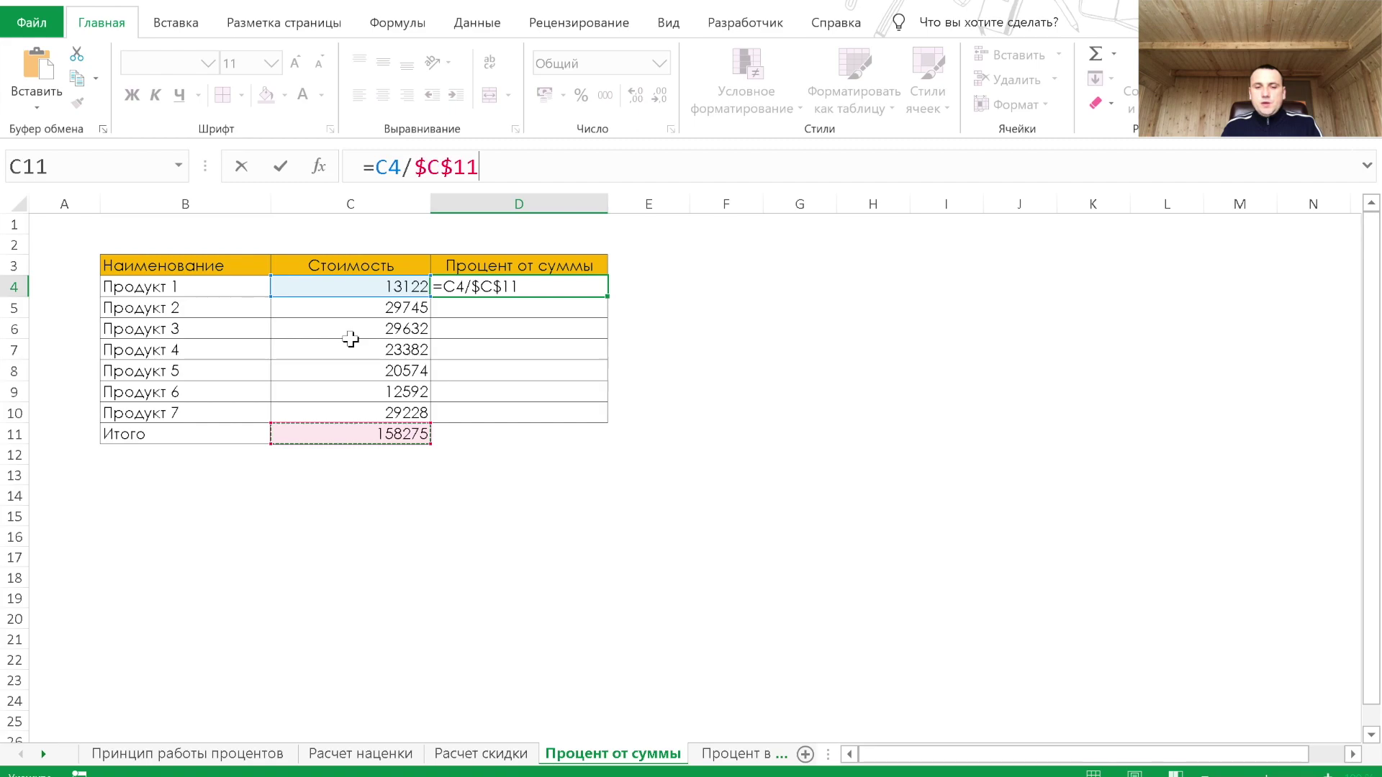
{"action": "left_click", "coordinate": [281, 165]}
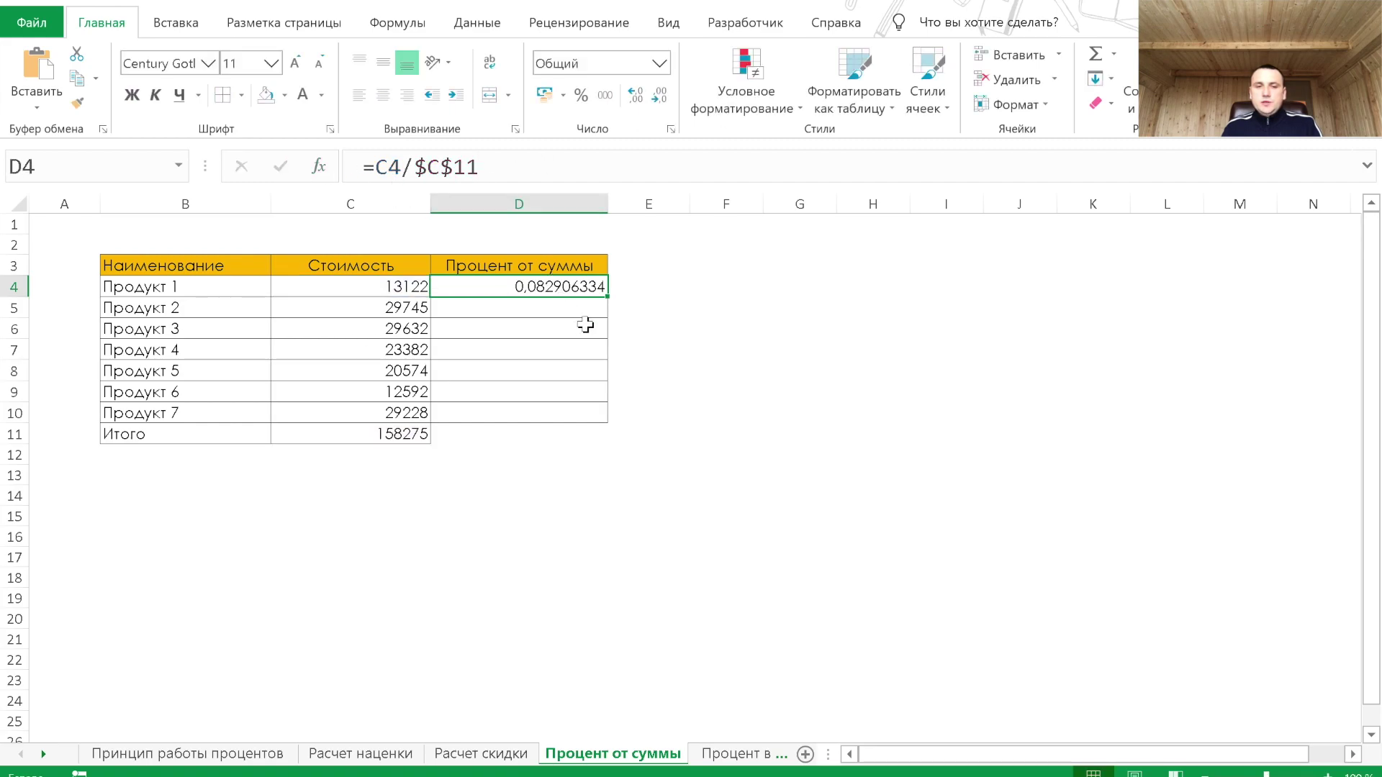
{"action": "left_click_drag", "start_coordinate": [608, 296], "coordinate": [588, 427]}
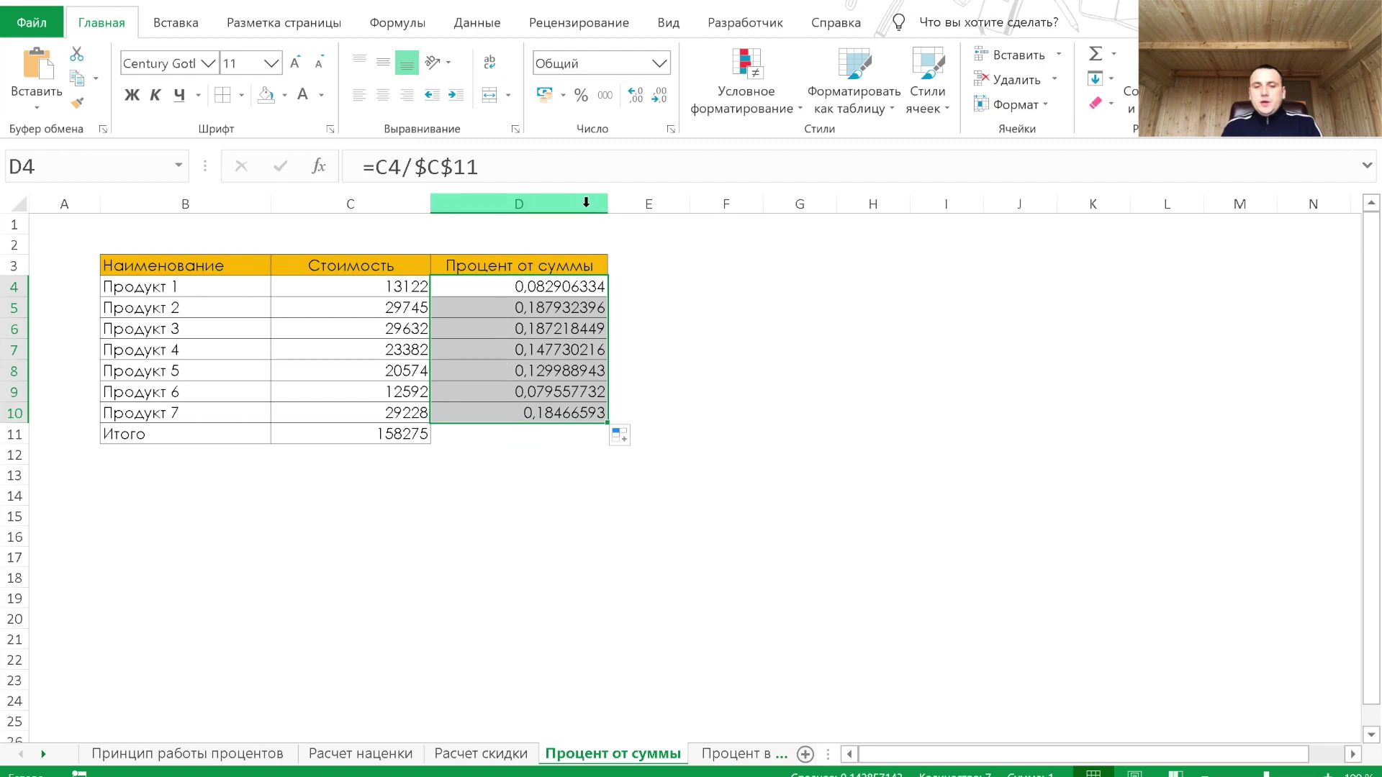
Step: Format the shares as percentages, review the results, and start =D4-C4 for plan completion
{"action": "left_click", "coordinate": [580, 95]}
{"action": "left_click", "coordinate": [534, 494]}
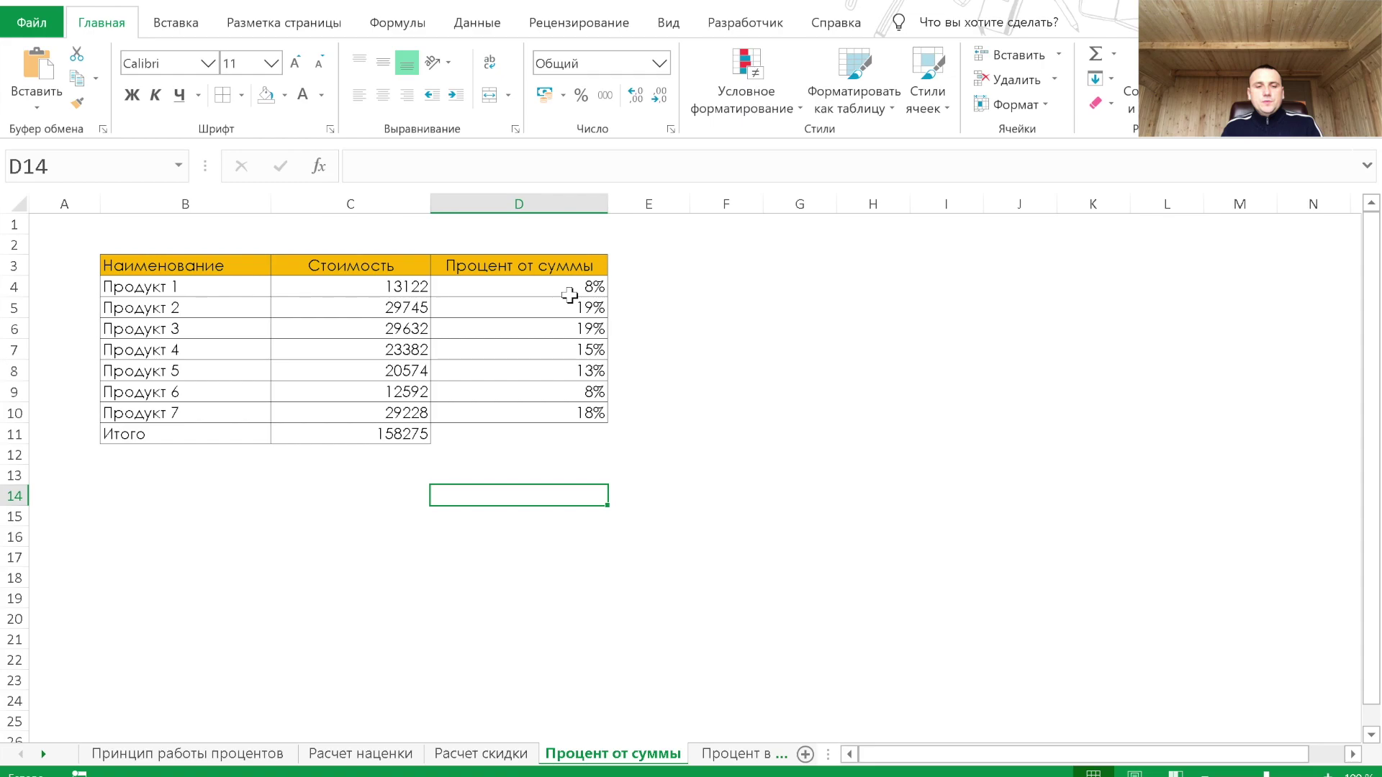
{"action": "left_click_drag", "start_coordinate": [579, 288], "coordinate": [562, 407]}
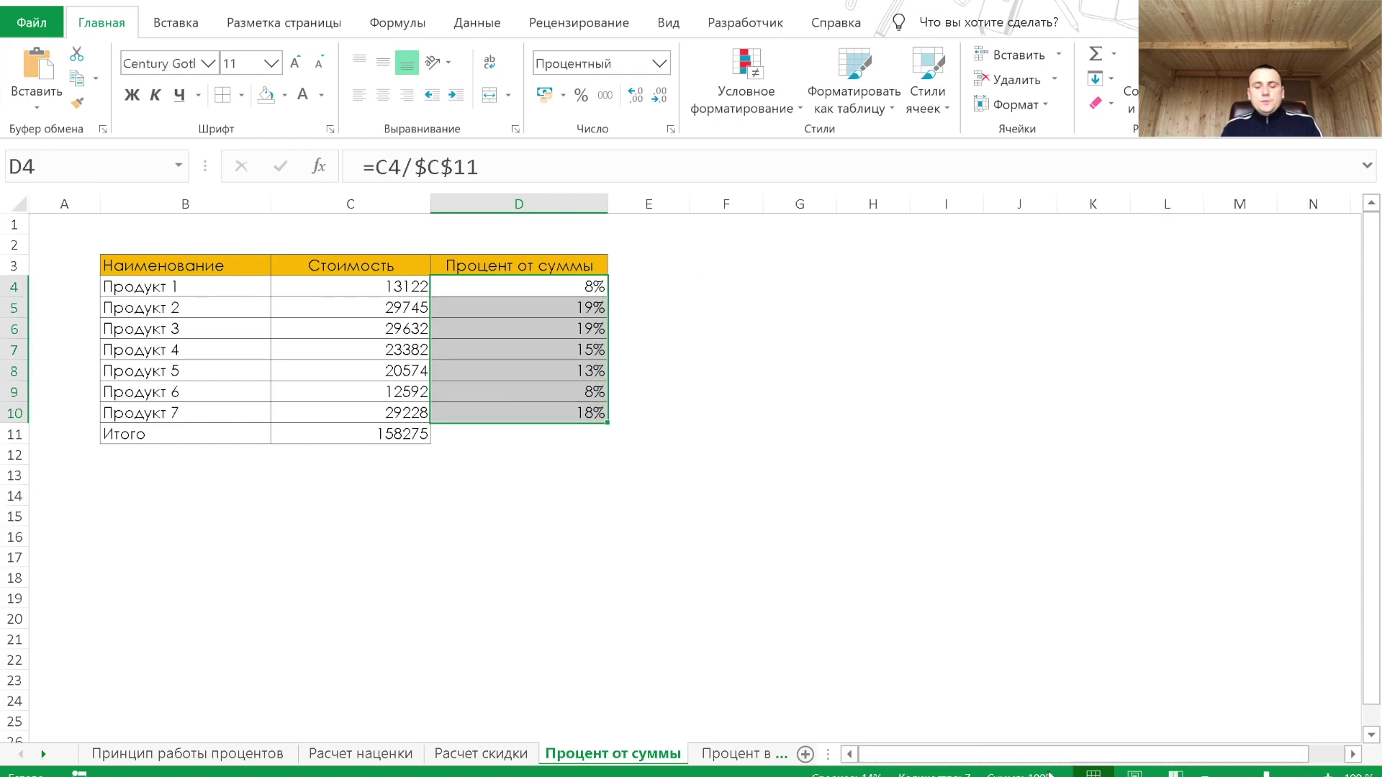
{"action": "left_click", "coordinate": [584, 288]}
{"action": "left_click", "coordinate": [536, 317]}
{"action": "left_click", "coordinate": [537, 329]}
{"action": "left_click", "coordinate": [538, 368]}
{"action": "left_click", "coordinate": [393, 328]}
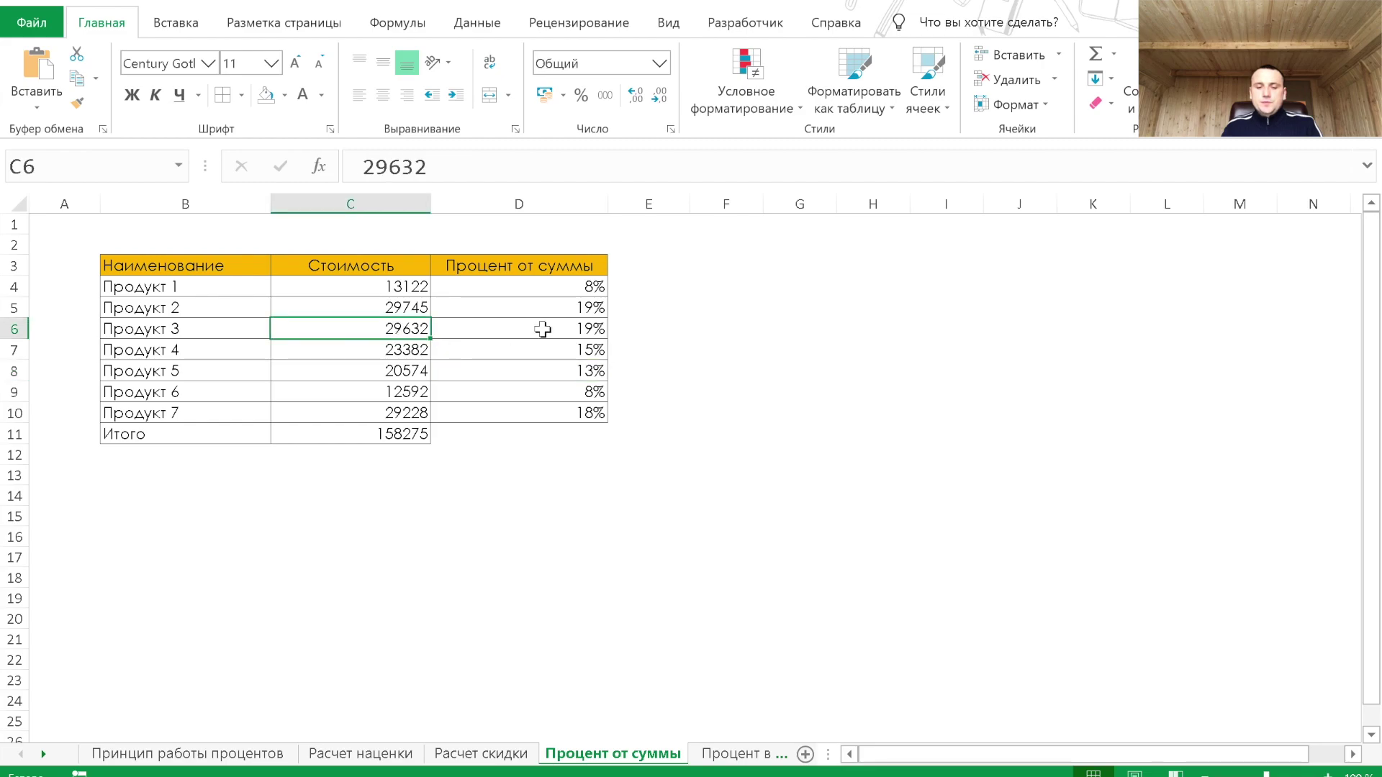
{"action": "type", "text": "=D4-C4)"}
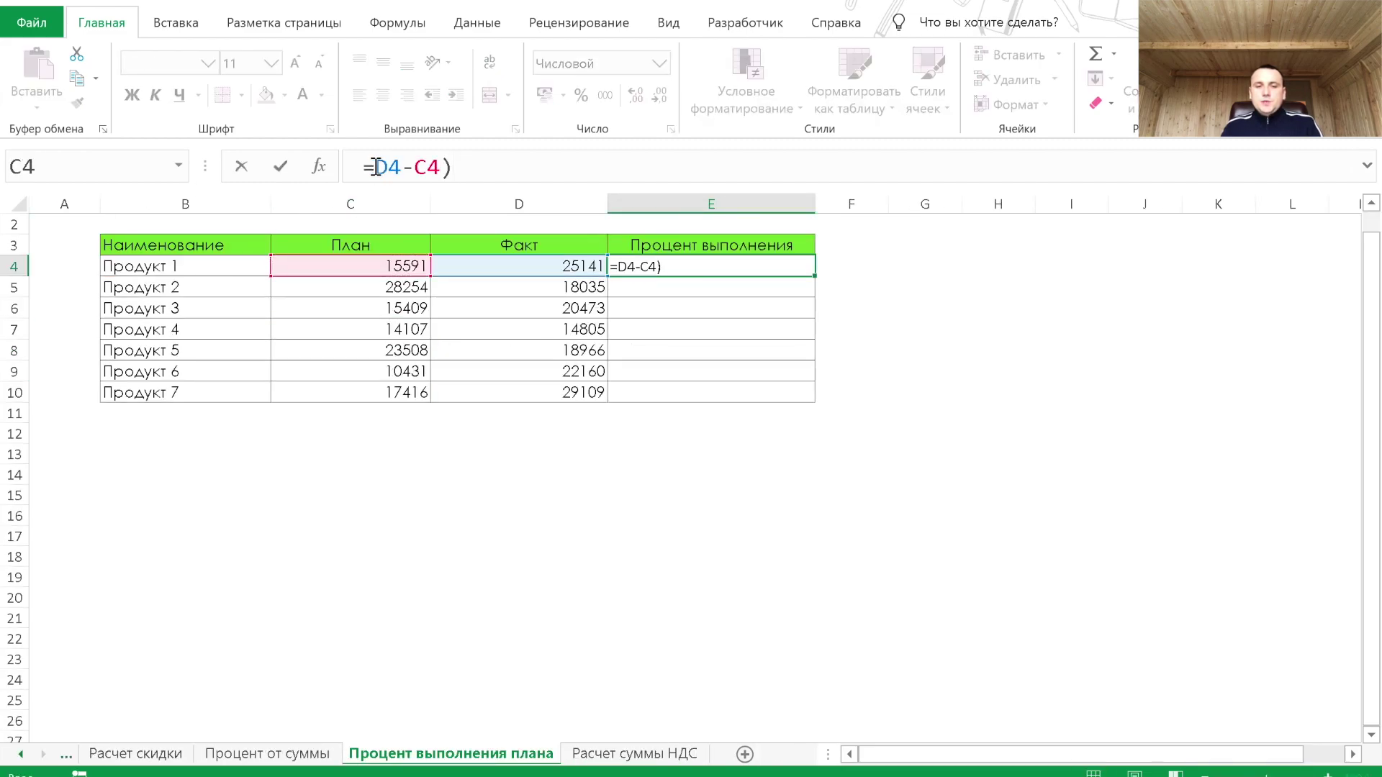
Step: Complete E4 as =(D4-C4)/C4 and fill it down to E10
{"action": "left_click", "coordinate": [376, 167]}
{"action": "type", "text": "("}
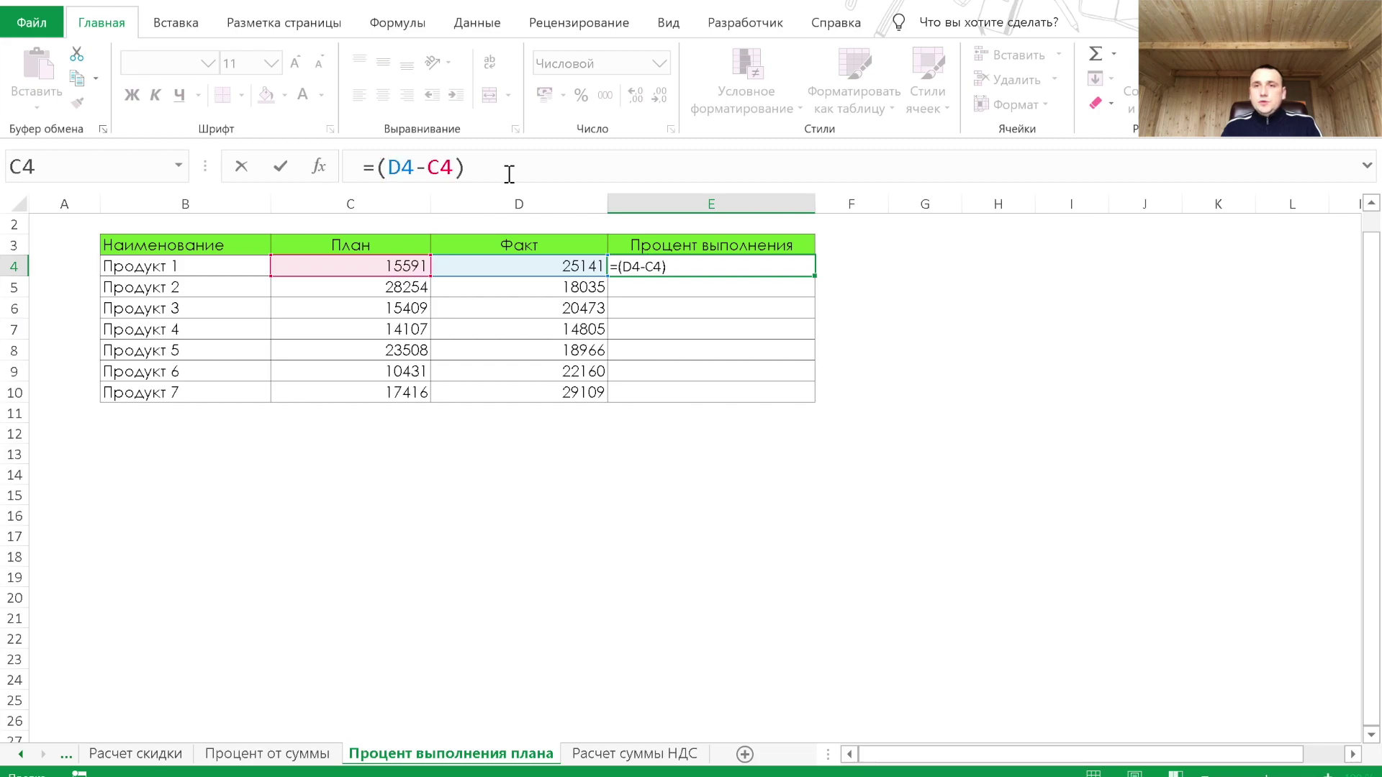
{"action": "type", "text": "/"}
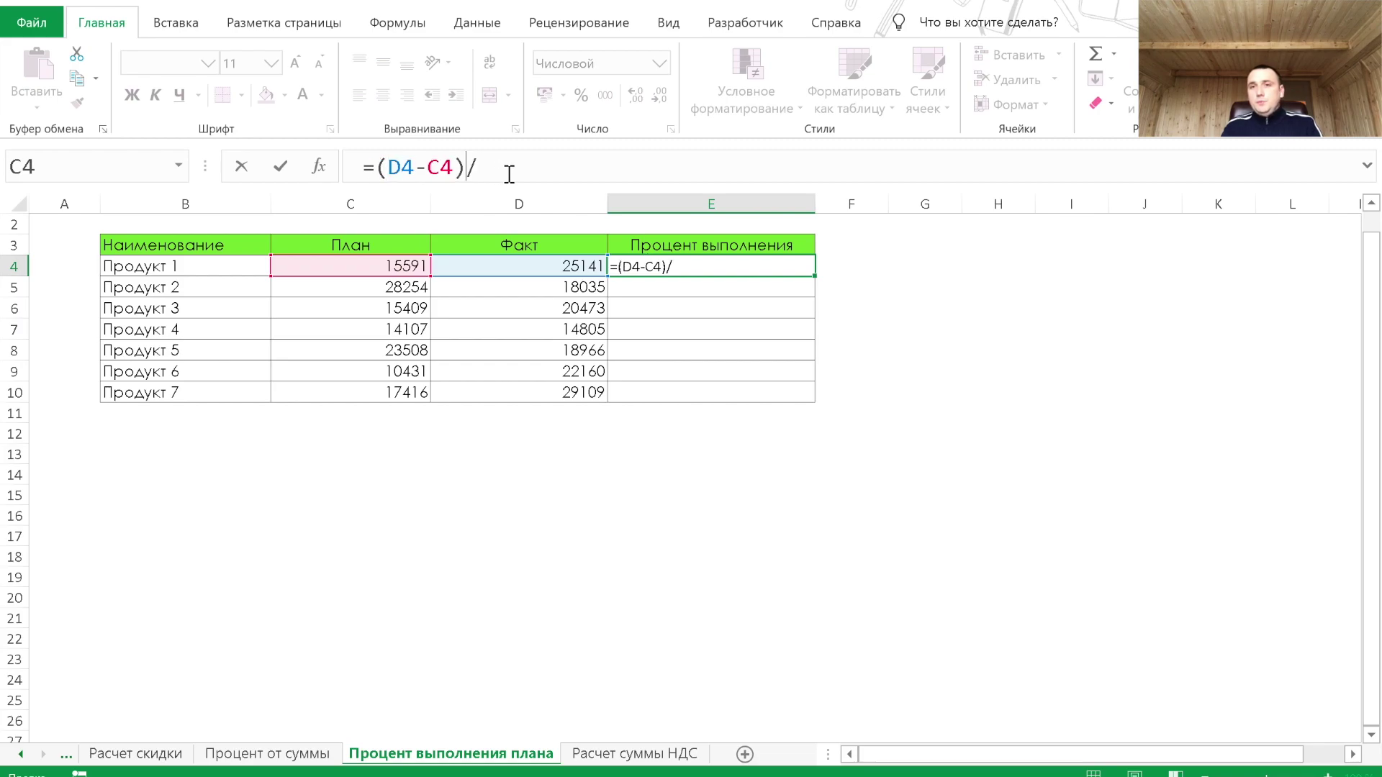
{"action": "key", "text": "Left"}
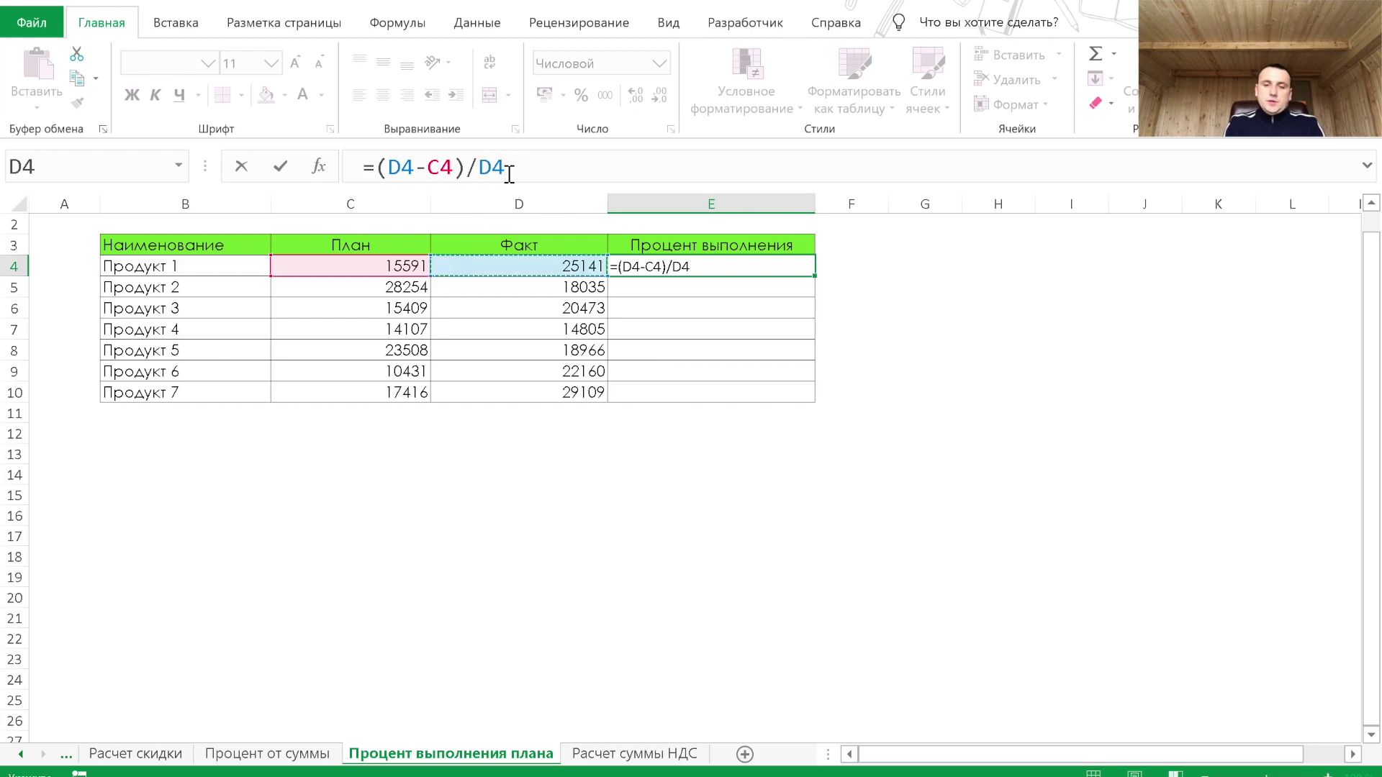
{"action": "key", "text": "Left"}
{"action": "key", "text": "ctrl+Return"}
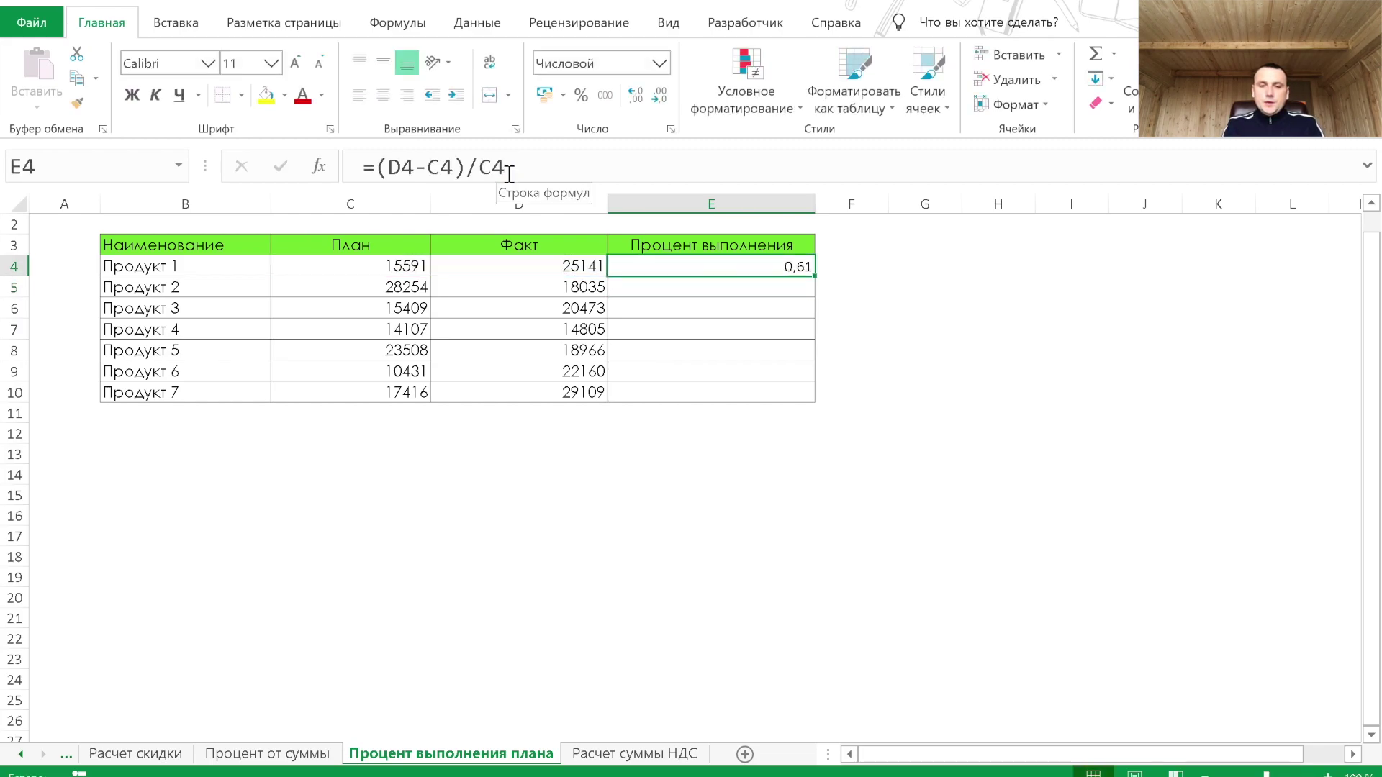
{"action": "left_click_drag", "start_coordinate": [814, 276], "coordinate": [814, 402]}
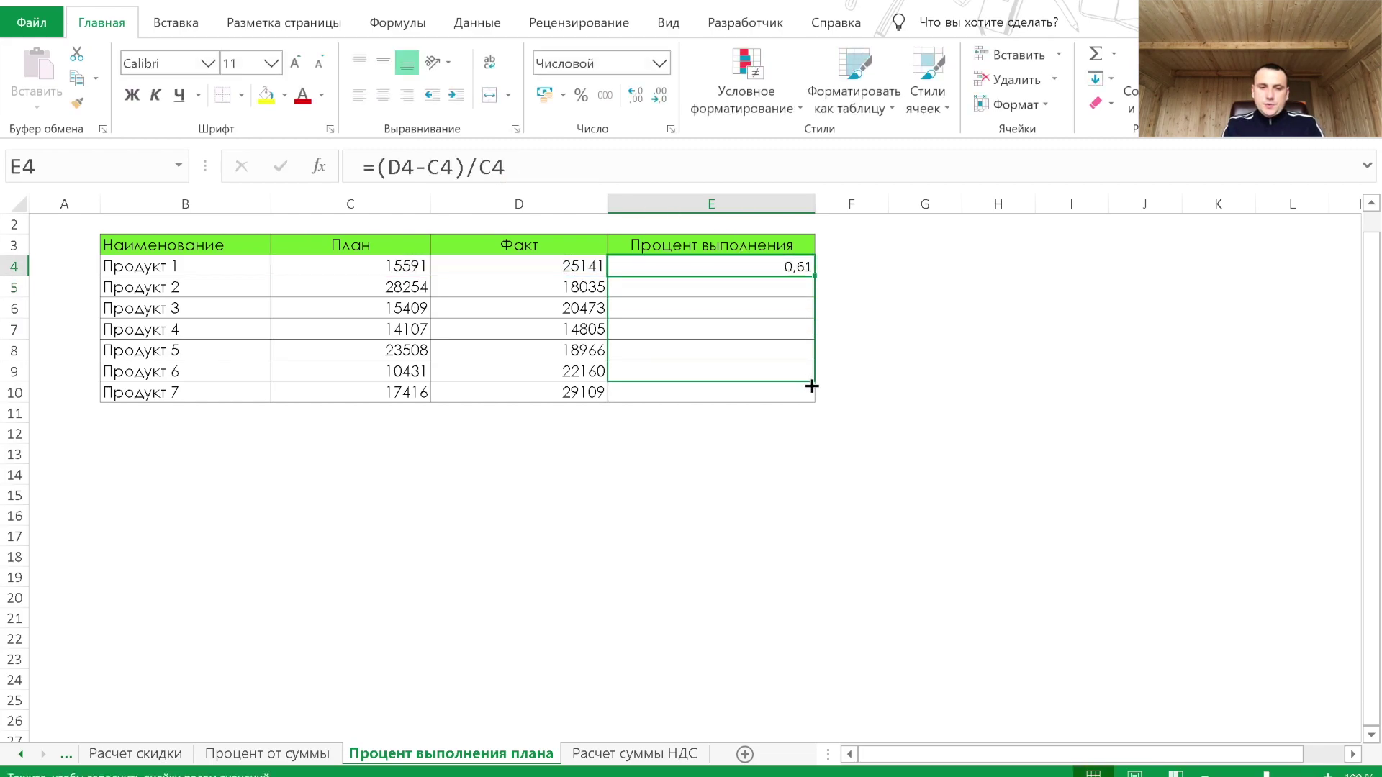
Step: Show the completion deviations as percentages, then go to the Расчет суммы НДС sheet
{"action": "left_click", "coordinate": [581, 95]}
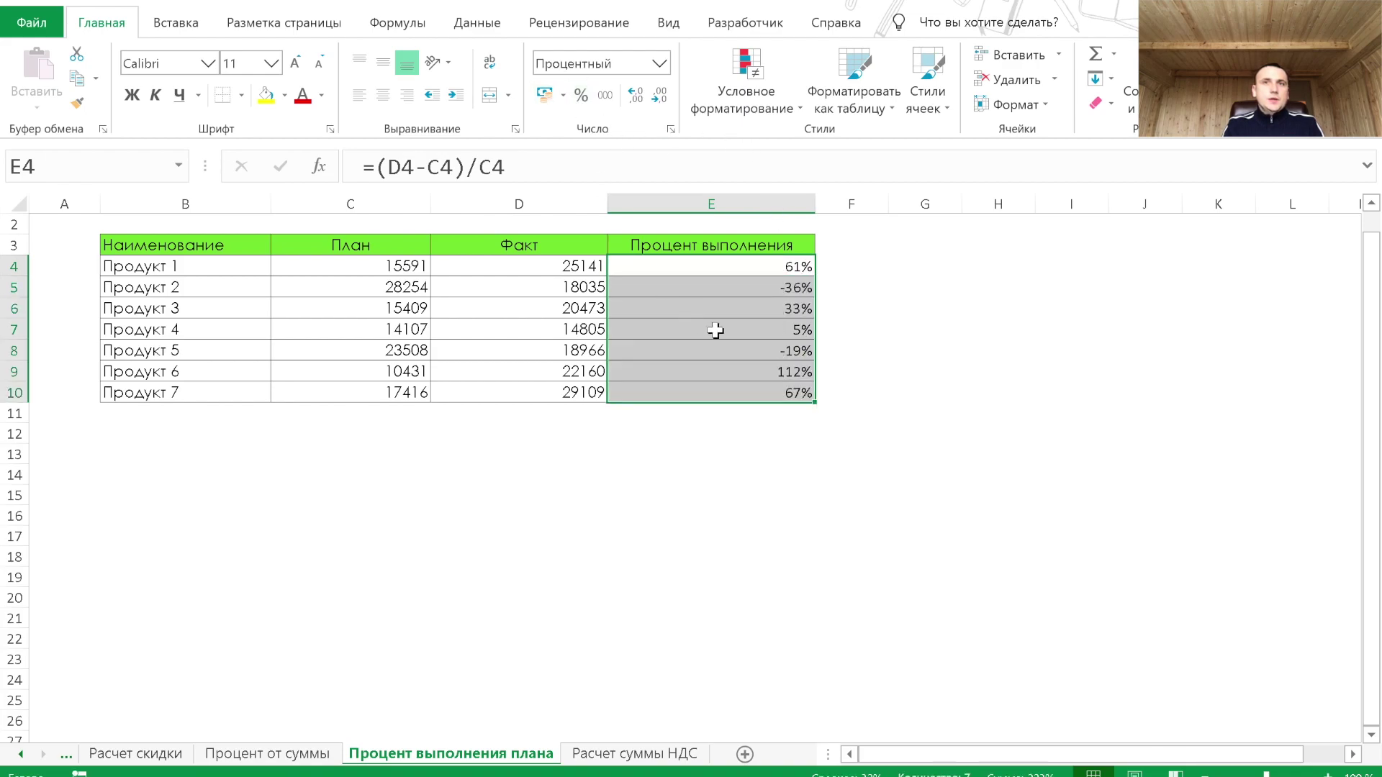
{"action": "left_click", "coordinate": [762, 266]}
{"action": "left_click", "coordinate": [763, 288]}
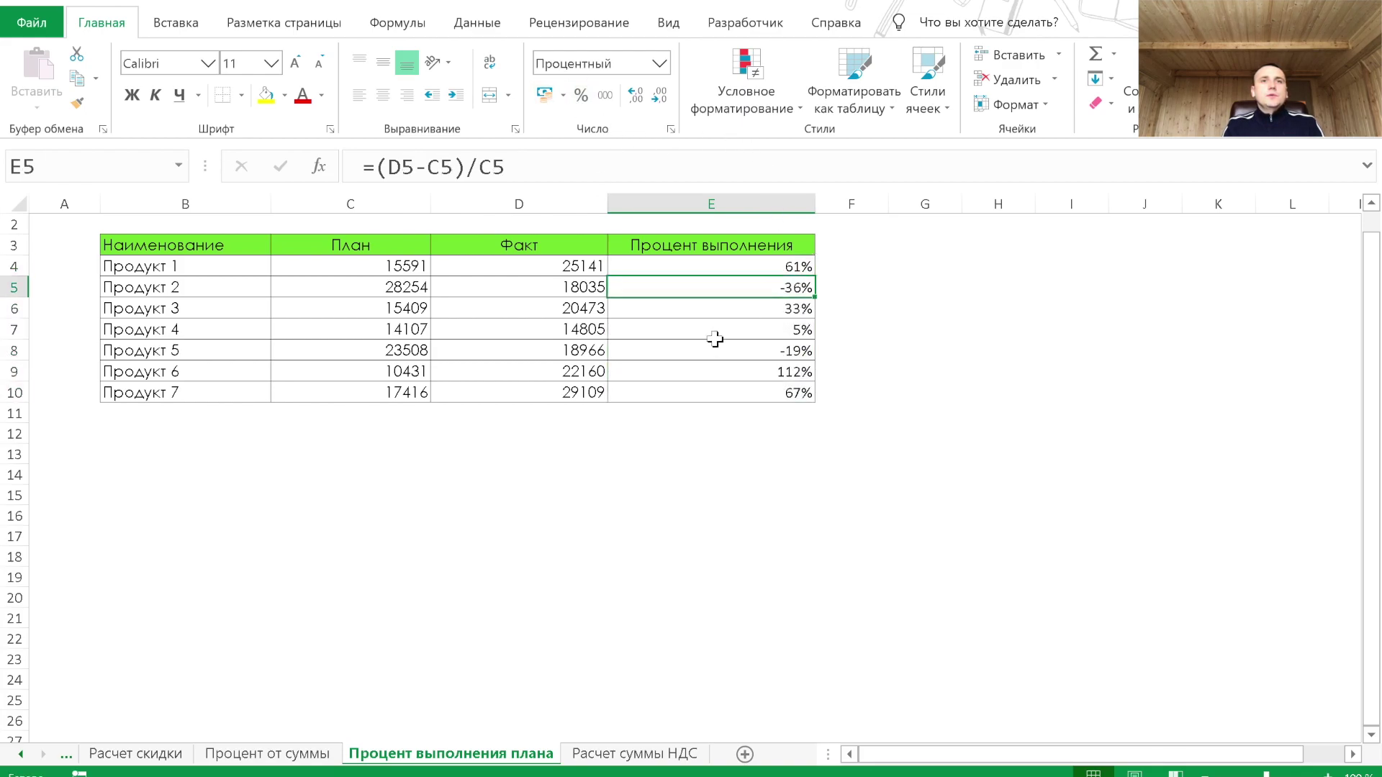
{"action": "left_click", "coordinate": [623, 754]}
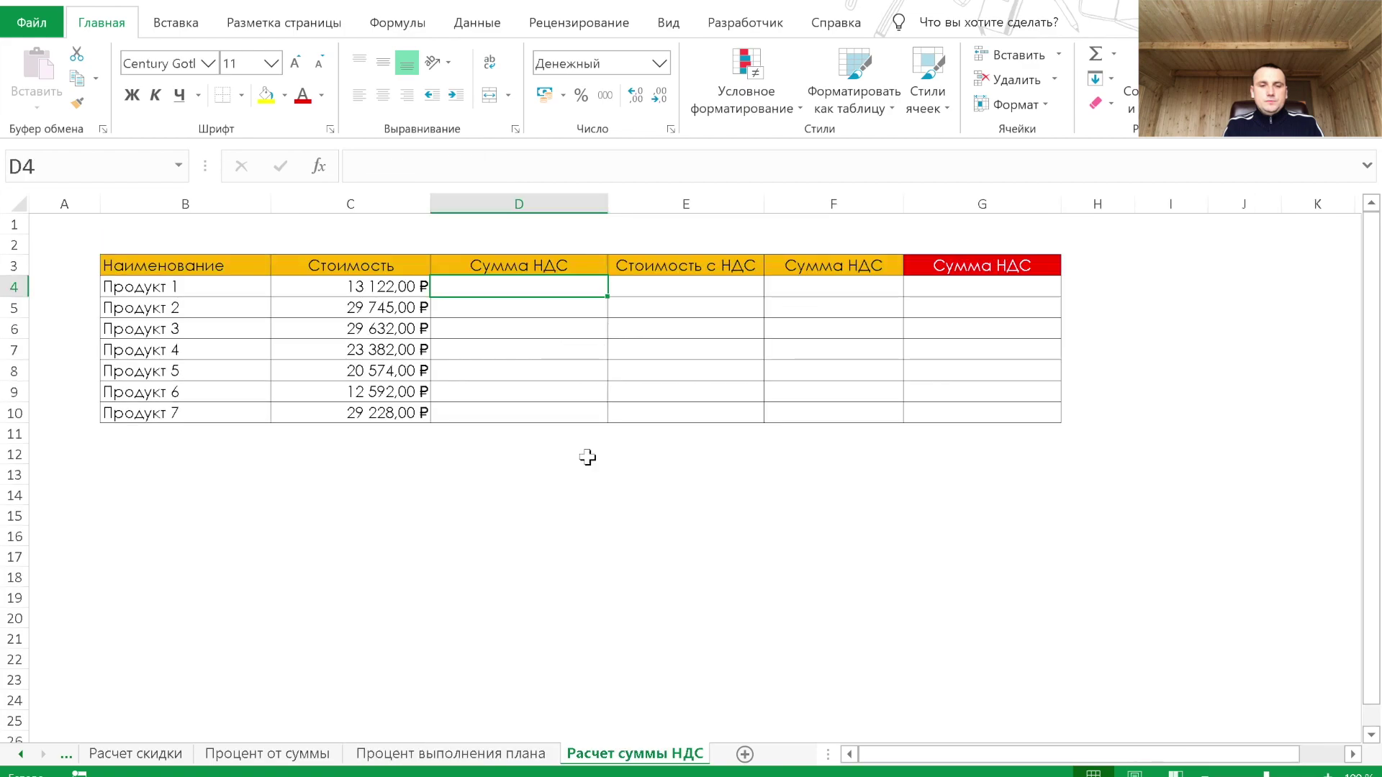
Step: Fill D4:D10 with the 20% VAT formula =C4*0,2
{"action": "type", "text": "="}
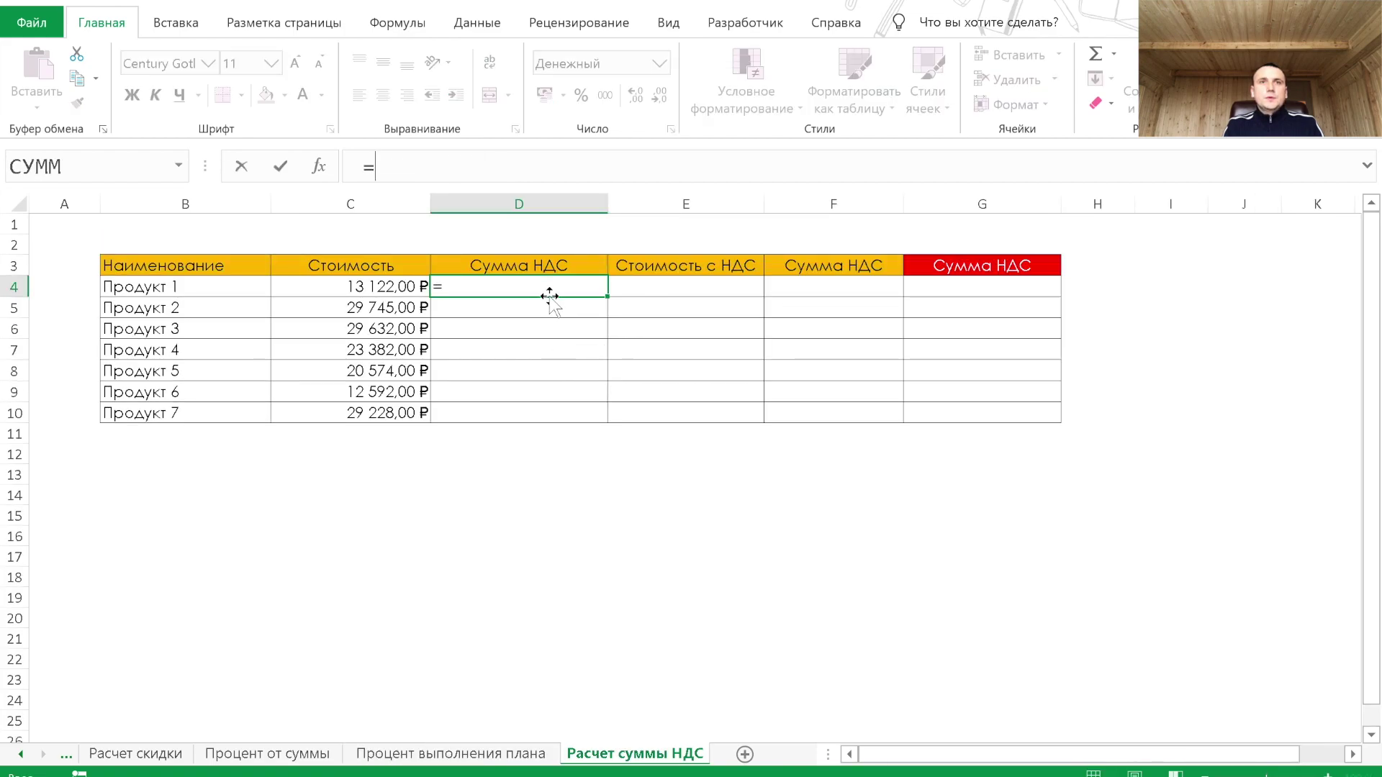
{"action": "key", "text": "Left"}
{"action": "type", "text": "*0,2"}
{"action": "key", "text": "Return"}
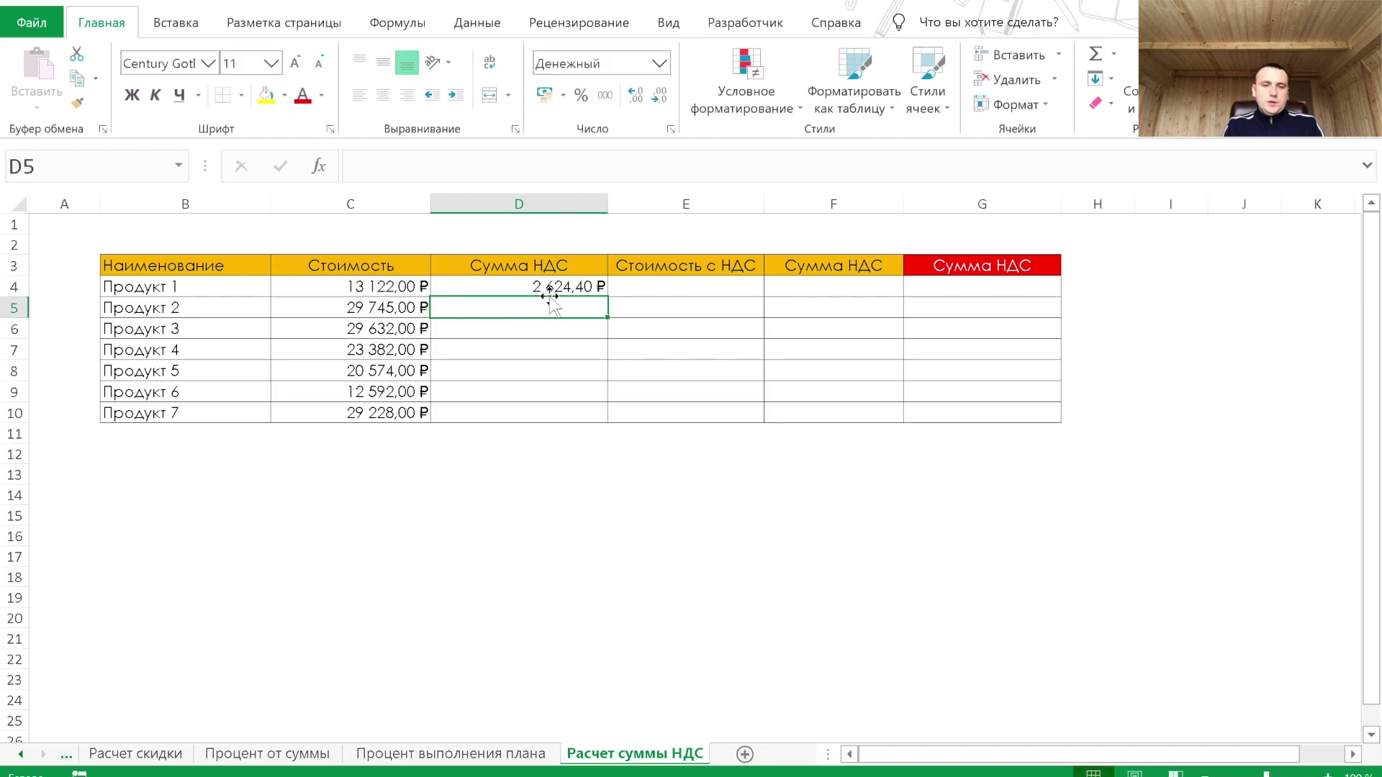
{"action": "left_click", "coordinate": [558, 285]}
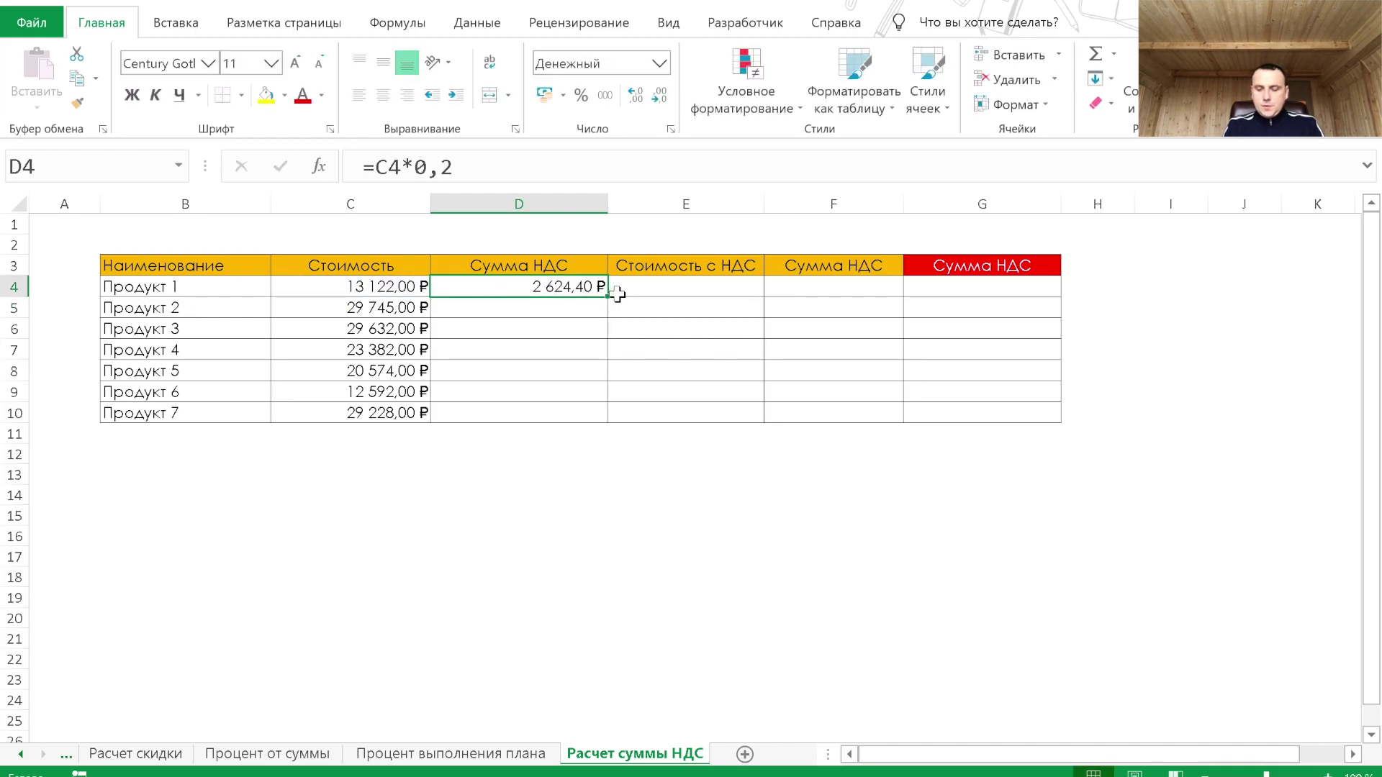
{"action": "left_click_drag", "start_coordinate": [611, 293], "coordinate": [600, 412]}
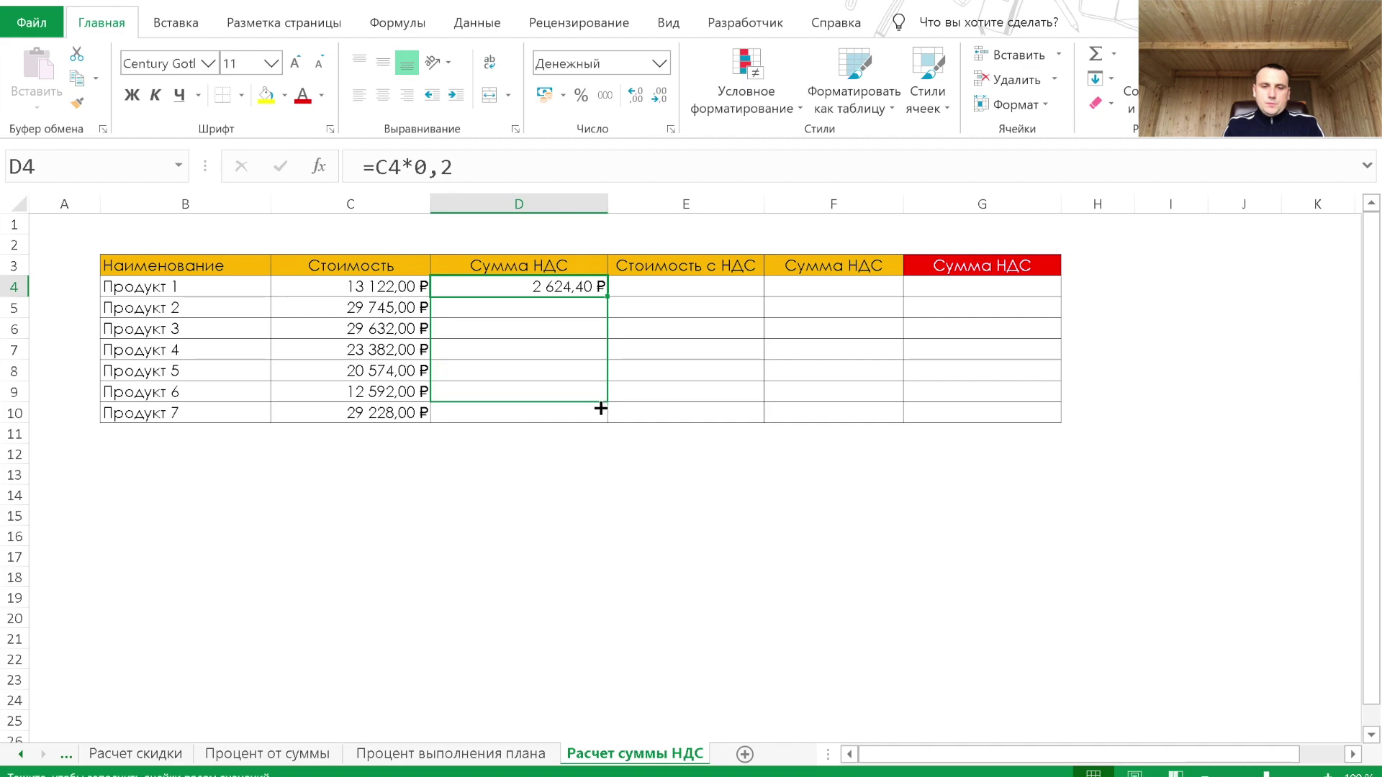
{"action": "left_click_drag", "start_coordinate": [600, 412], "coordinate": [601, 416]}
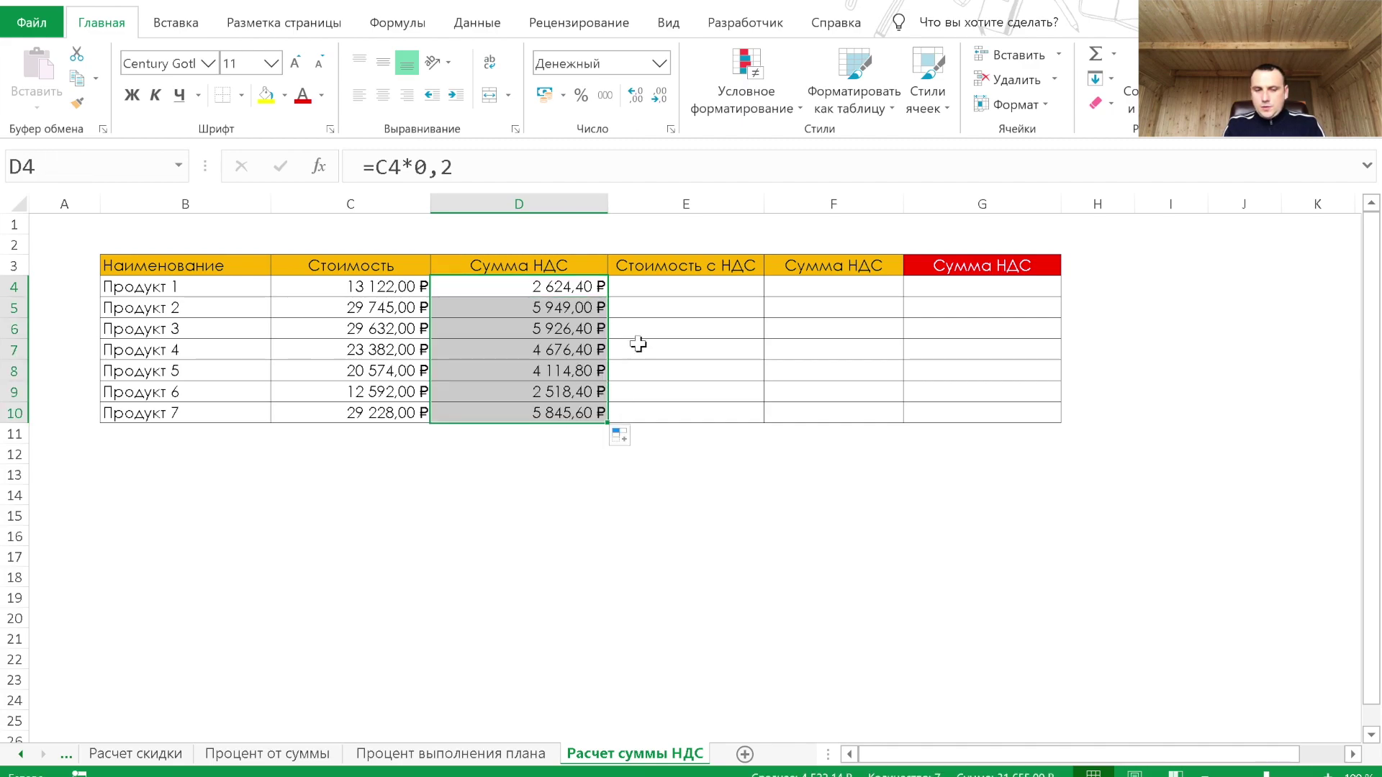
Step: Fill E4:E10 with the cost-with-VAT formula =C4+D4
{"action": "left_click", "coordinate": [652, 288]}
{"action": "type", "text": "="}
{"action": "key", "text": "Left"}
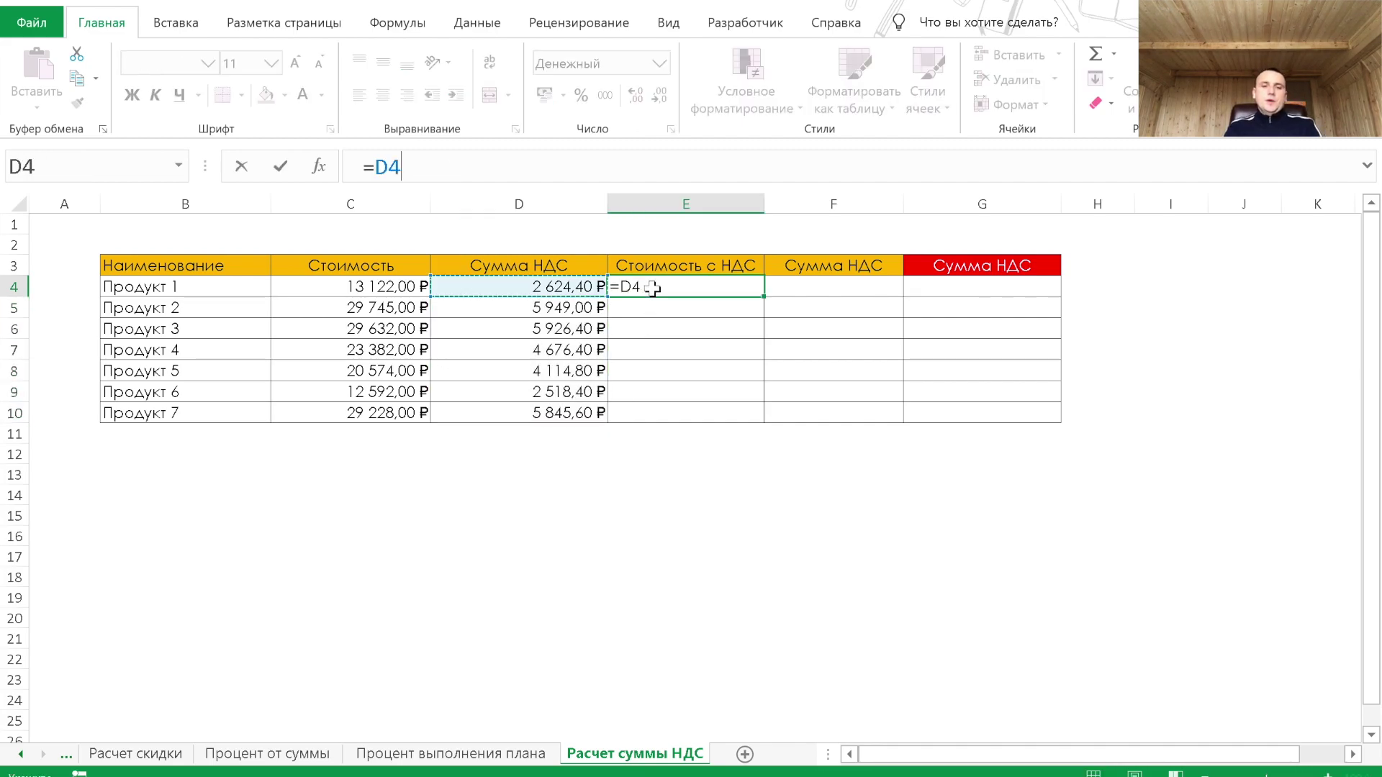
{"action": "key", "text": "Left"}
{"action": "type", "text": "+"}
{"action": "key", "text": "Left"}
{"action": "key", "text": "Return"}
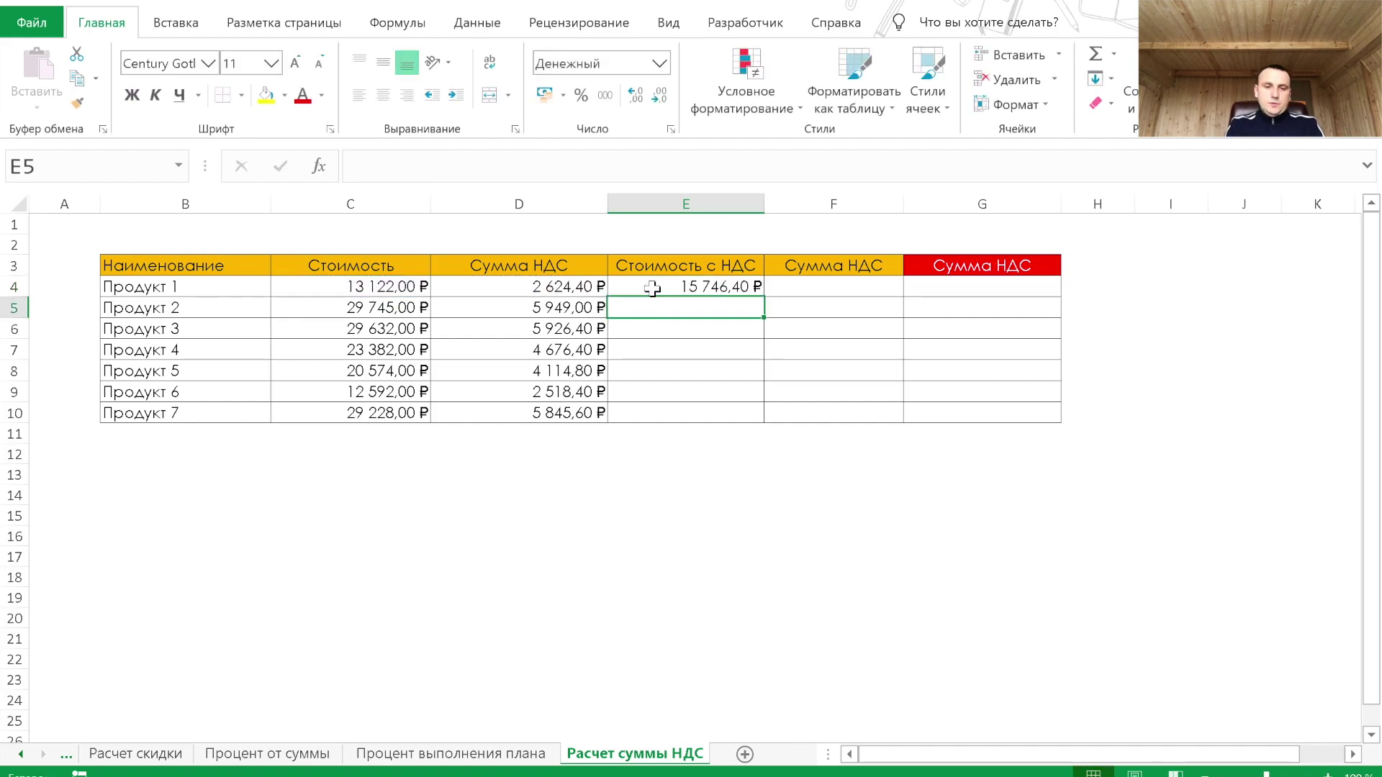
{"action": "left_click", "coordinate": [652, 288]}
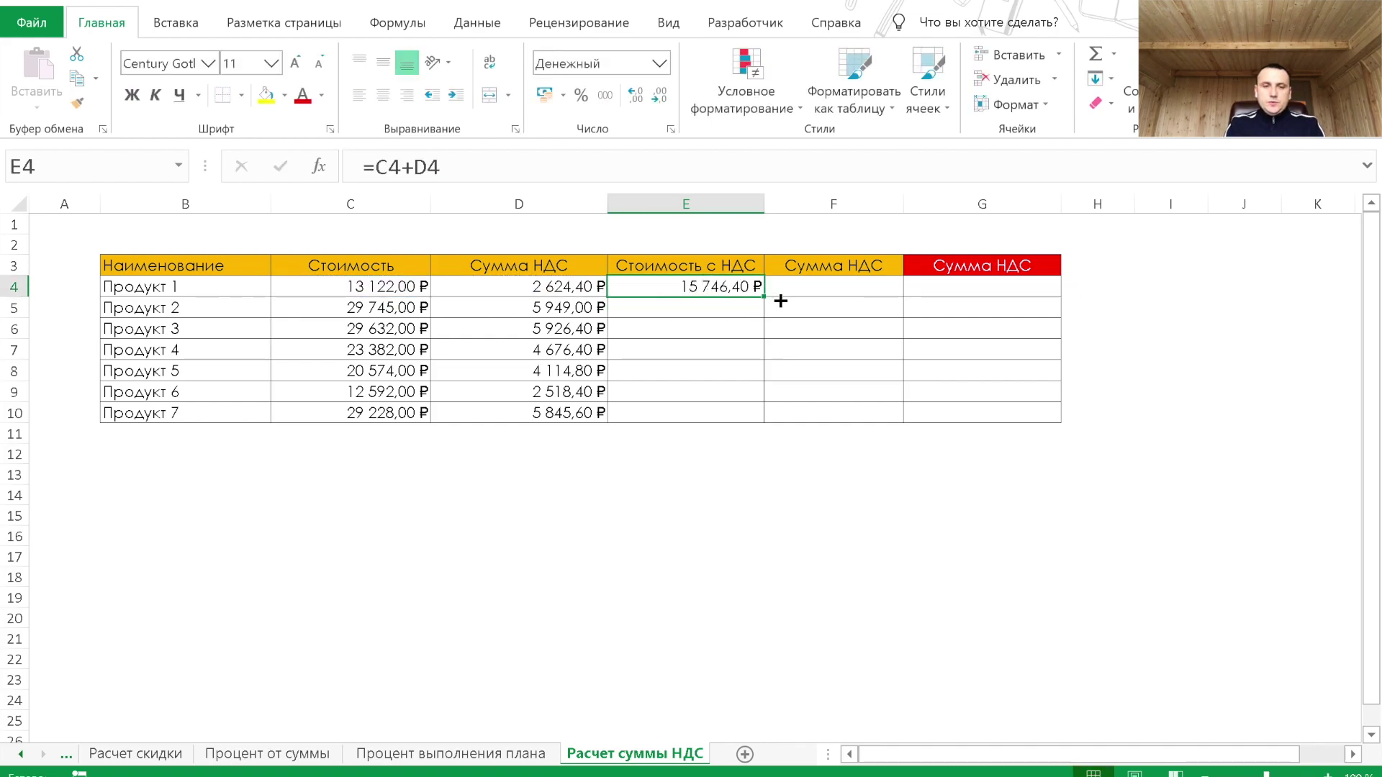
{"action": "left_click_drag", "start_coordinate": [763, 295], "coordinate": [746, 426]}
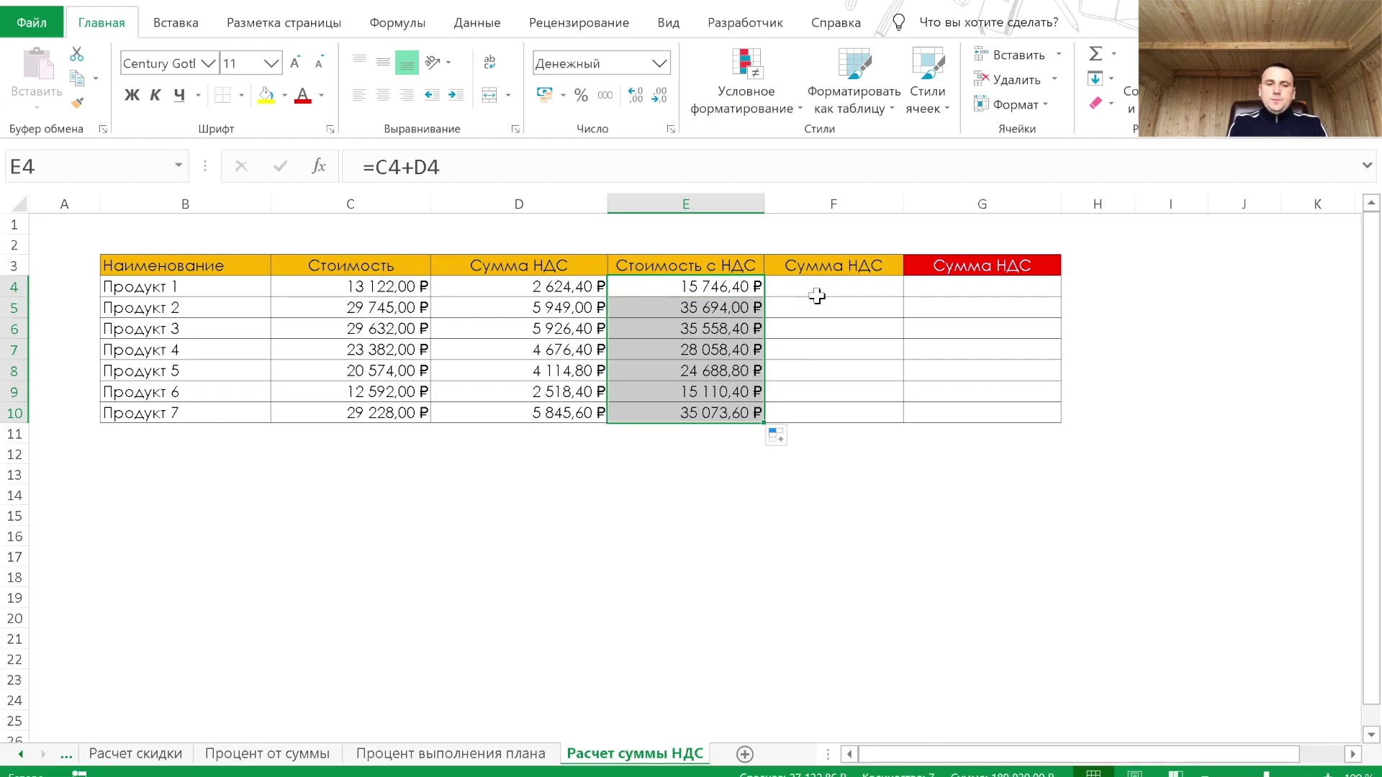
{"action": "left_click", "coordinate": [828, 286]}
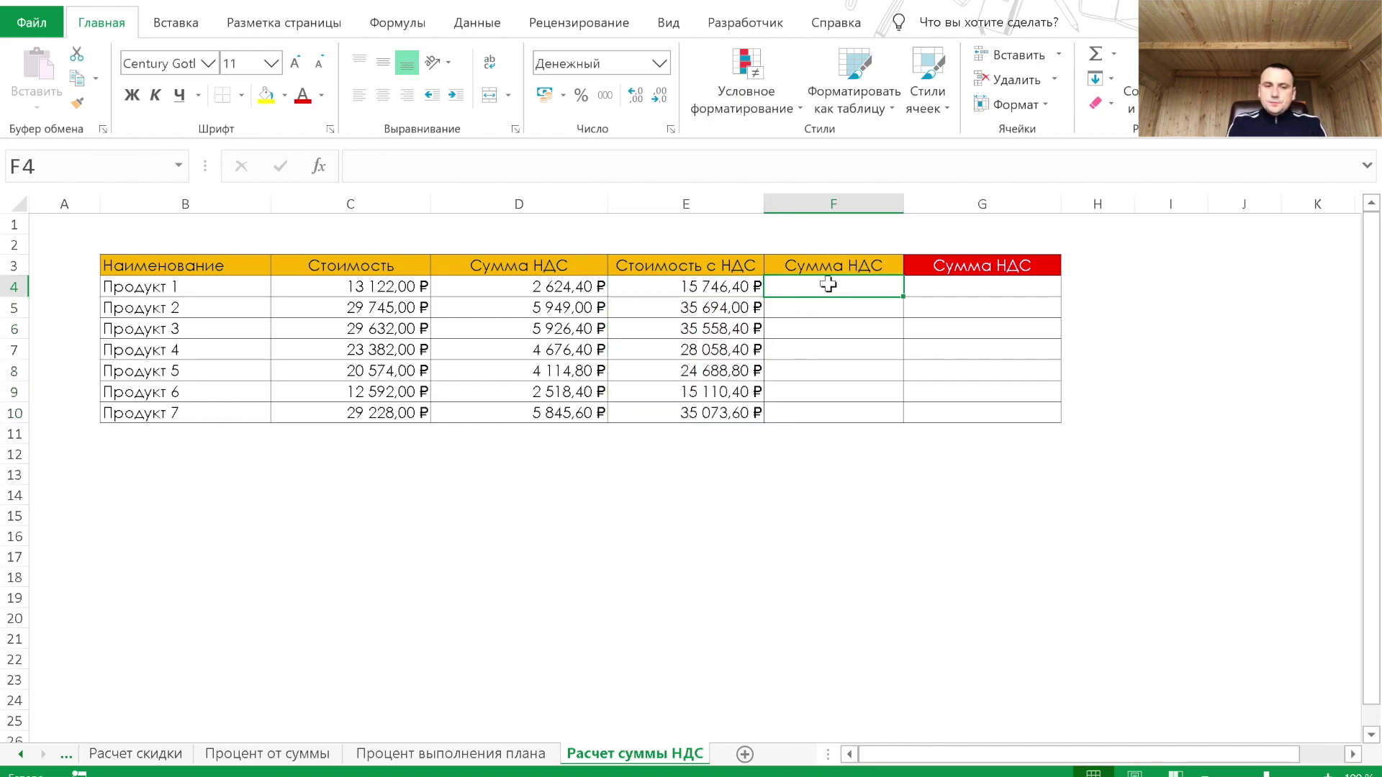
Step: Fill F4:F10 with the VAT extraction formula =E4/1,2*0,2
{"action": "type", "text": "="}
{"action": "key", "text": "Left"}
{"action": "type", "text": "/1,2*"}
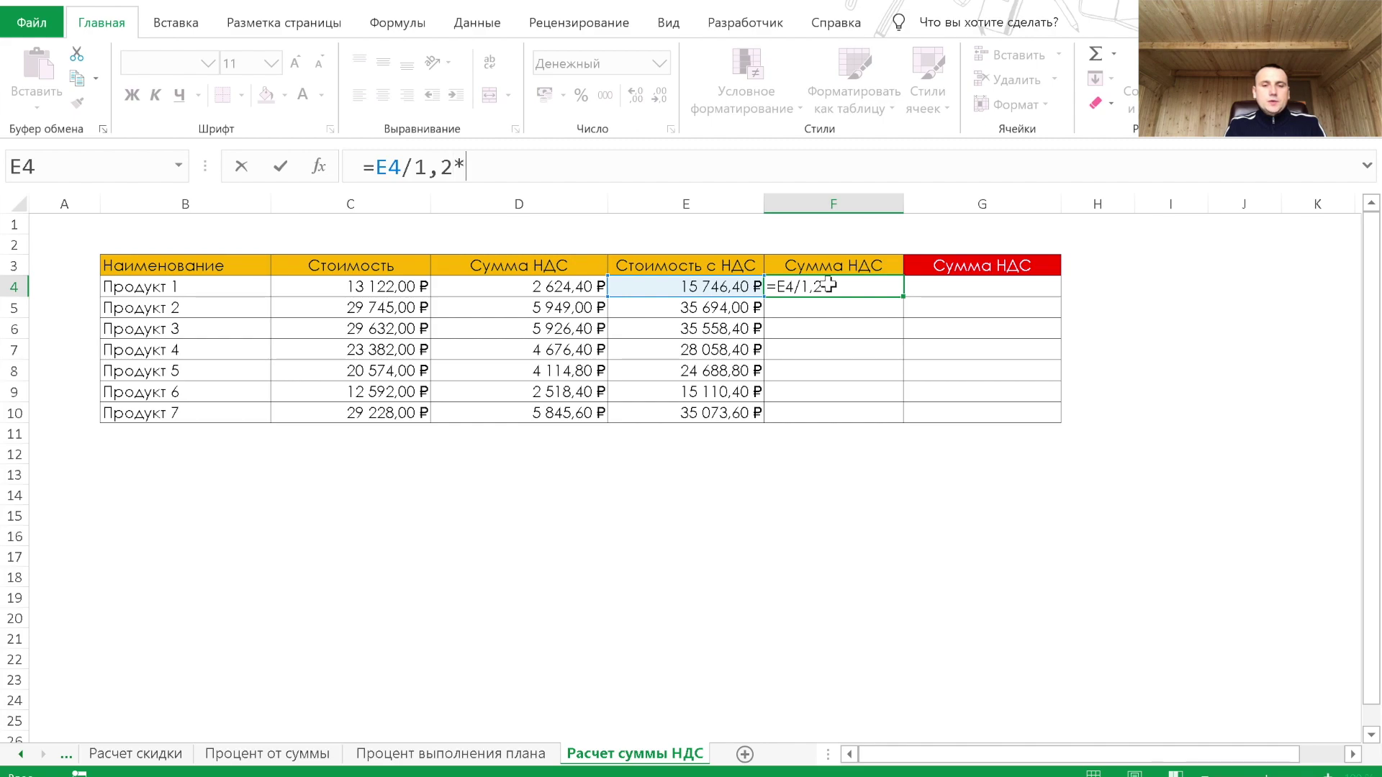
{"action": "type", "text": "0,2"}
{"action": "key", "text": "Return"}
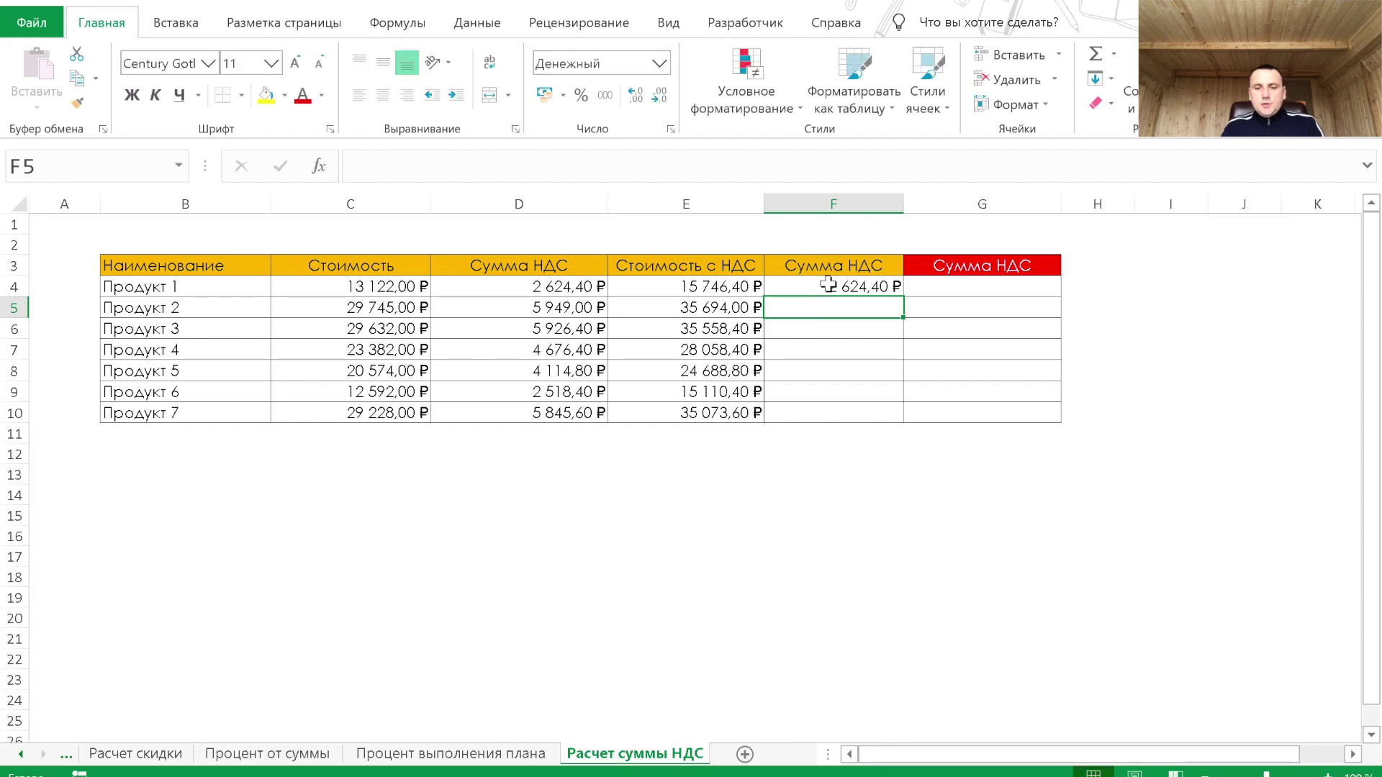
{"action": "left_click", "coordinate": [829, 284]}
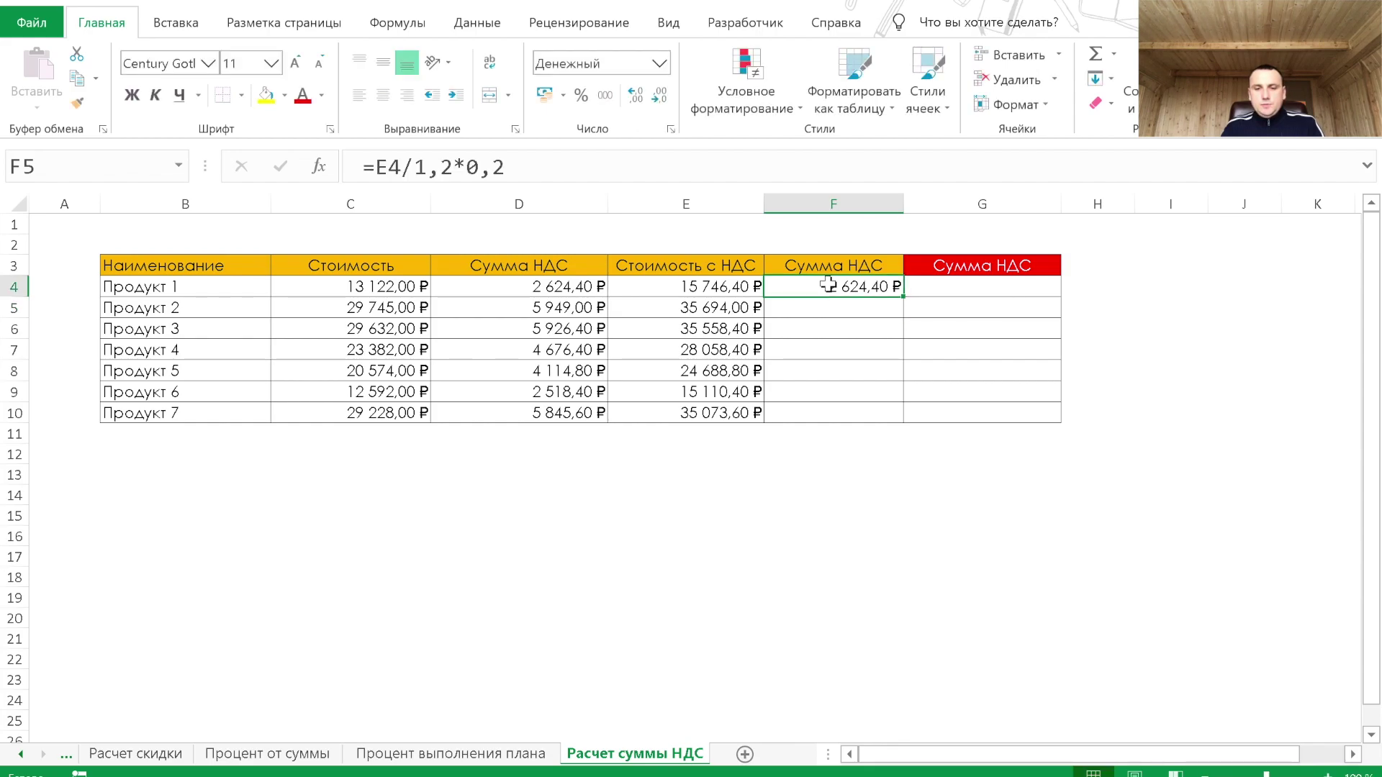
{"action": "left_click_drag", "start_coordinate": [903, 296], "coordinate": [896, 413]}
{"action": "left_click", "coordinate": [938, 293]}
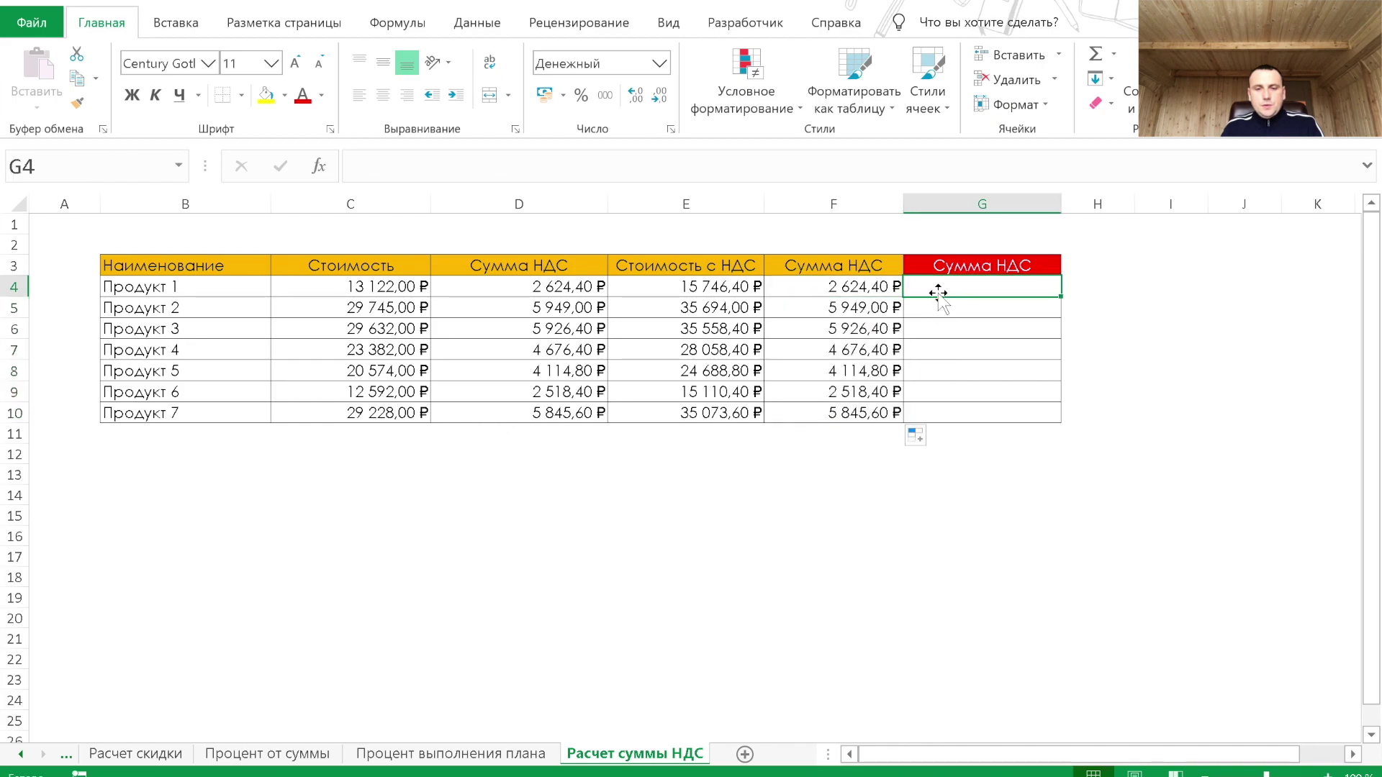
Step: Fill G4:G10 with 24% of the with-VAT cost, =E4*0,24
{"action": "type", "text": "="}
{"action": "key", "text": "Left"}
{"action": "key", "text": "Left"}
{"action": "type", "text": "*0,24"}
{"action": "key", "text": "Return"}
{"action": "left_click", "coordinate": [1008, 286]}
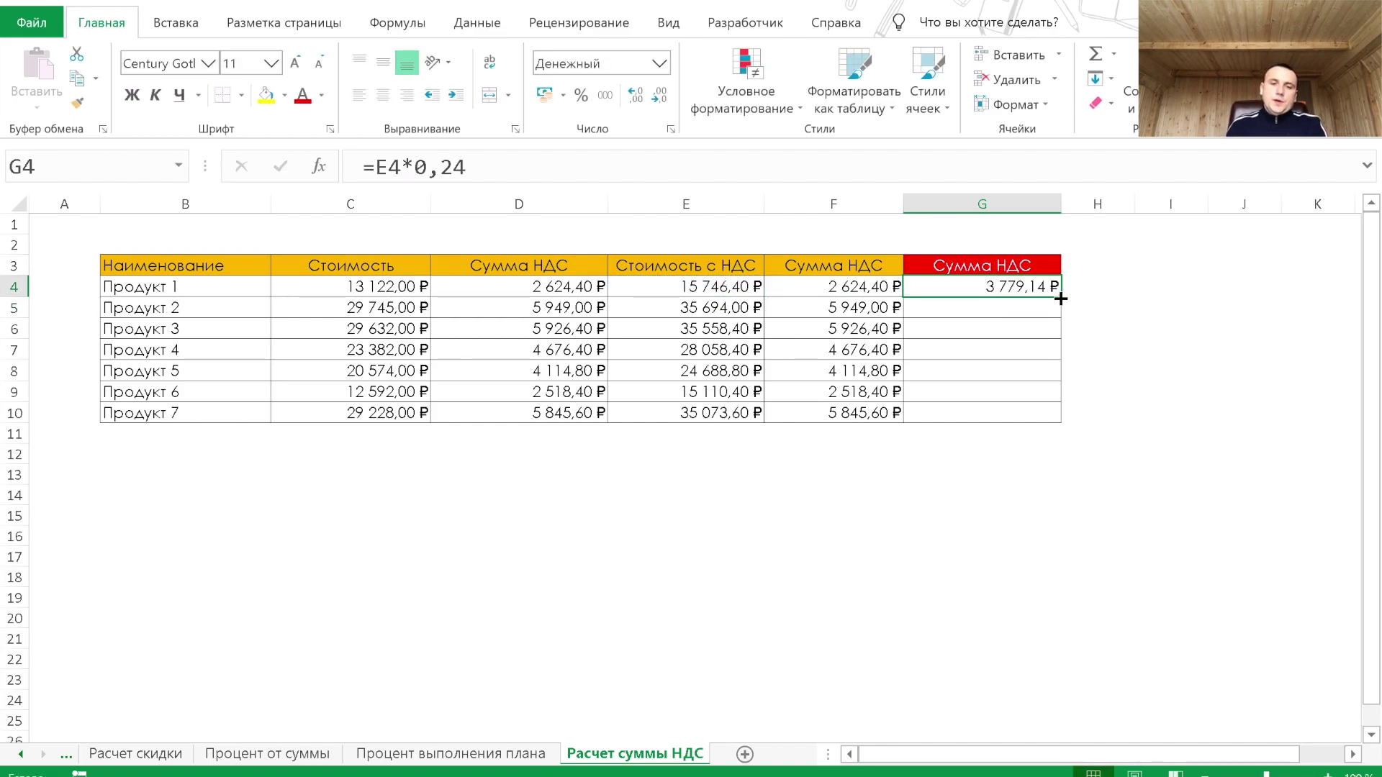
{"action": "left_click_drag", "start_coordinate": [1060, 298], "coordinate": [1060, 424]}
{"action": "left_click", "coordinate": [893, 451]}
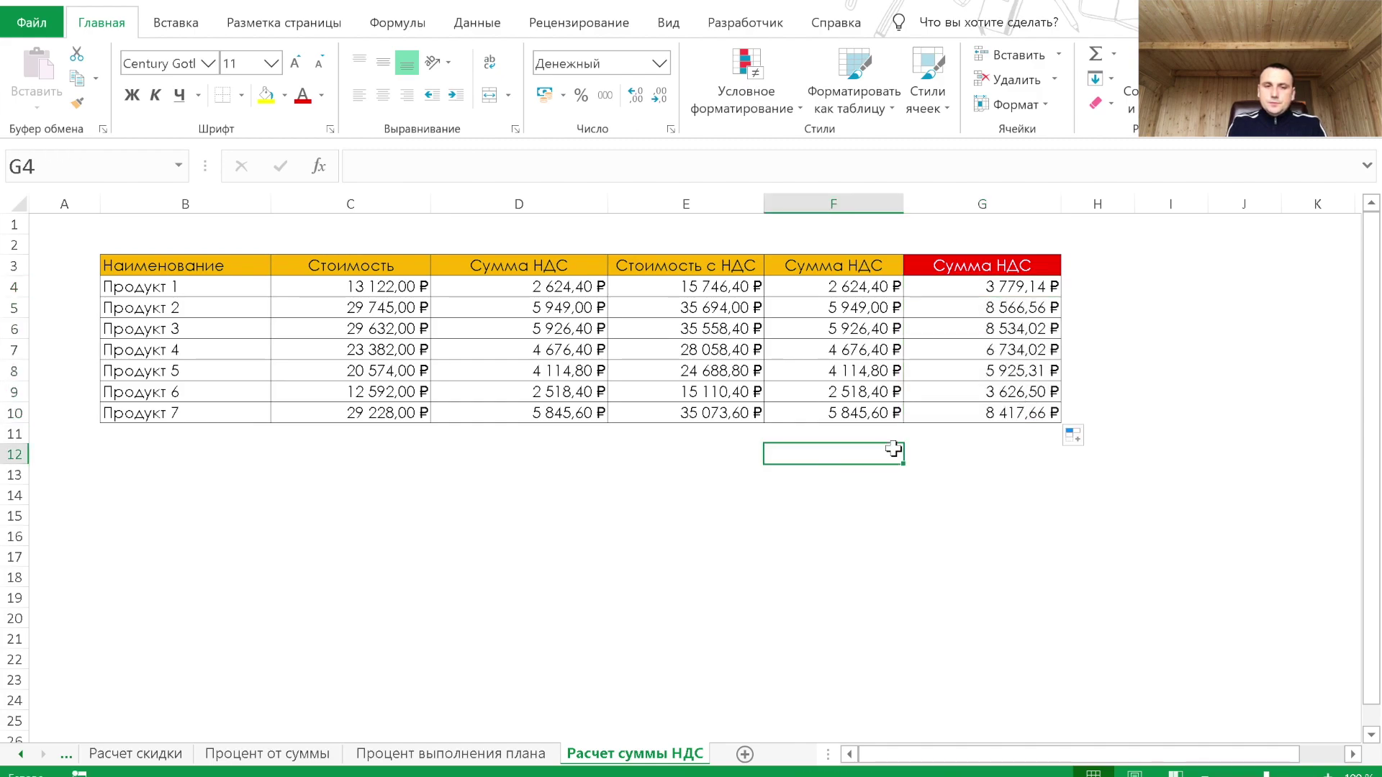